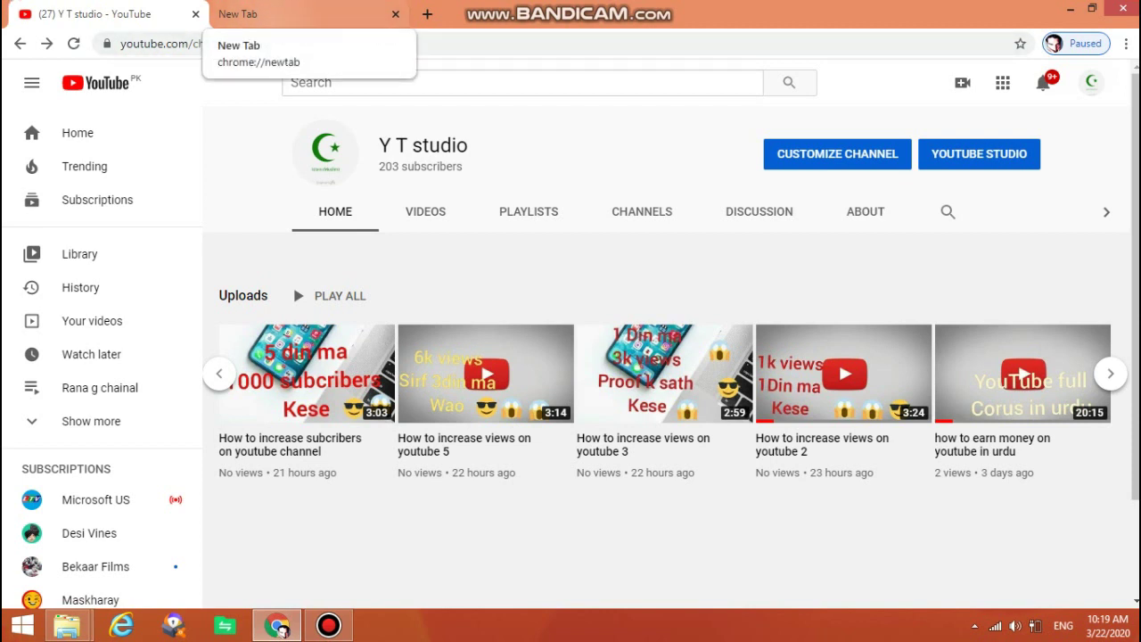
- Minimize the browser and launch Free Screen Recorder from the desktop, allowing it to make changes to the computer
{"action": "left_click", "coordinate": [285, 14]}
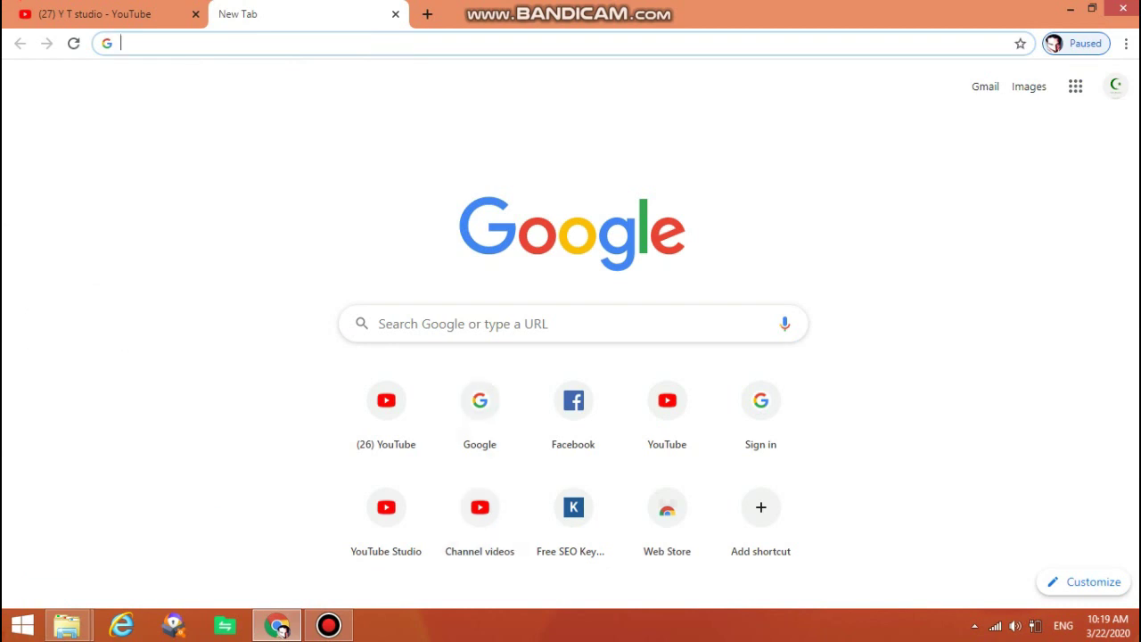
{"action": "left_click", "coordinate": [1070, 8]}
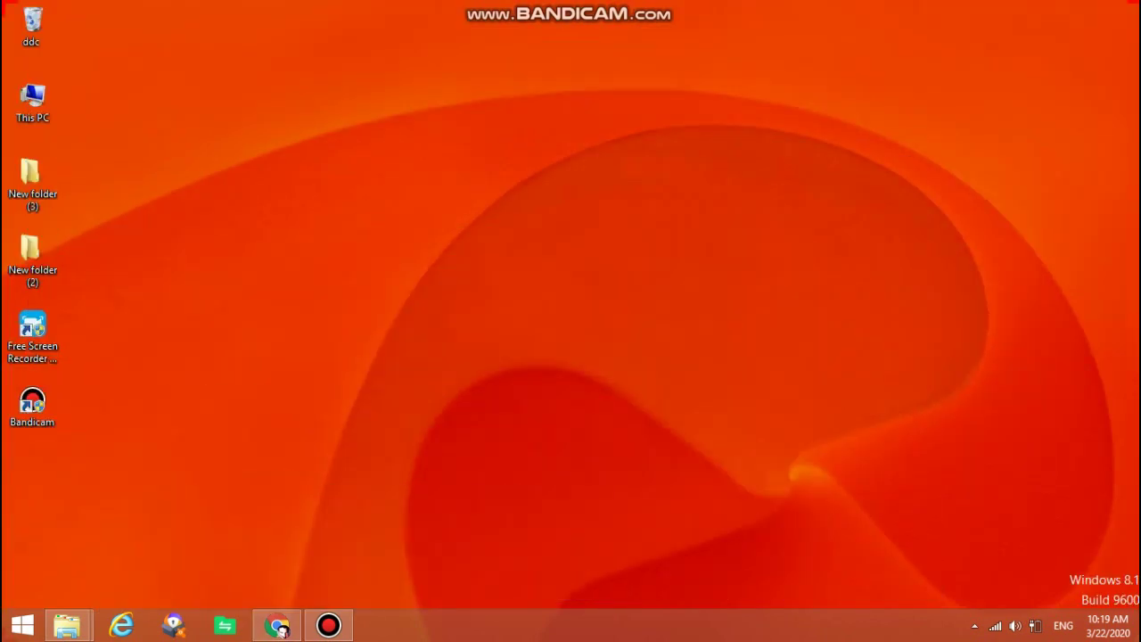
{"action": "left_click", "coordinate": [33, 335]}
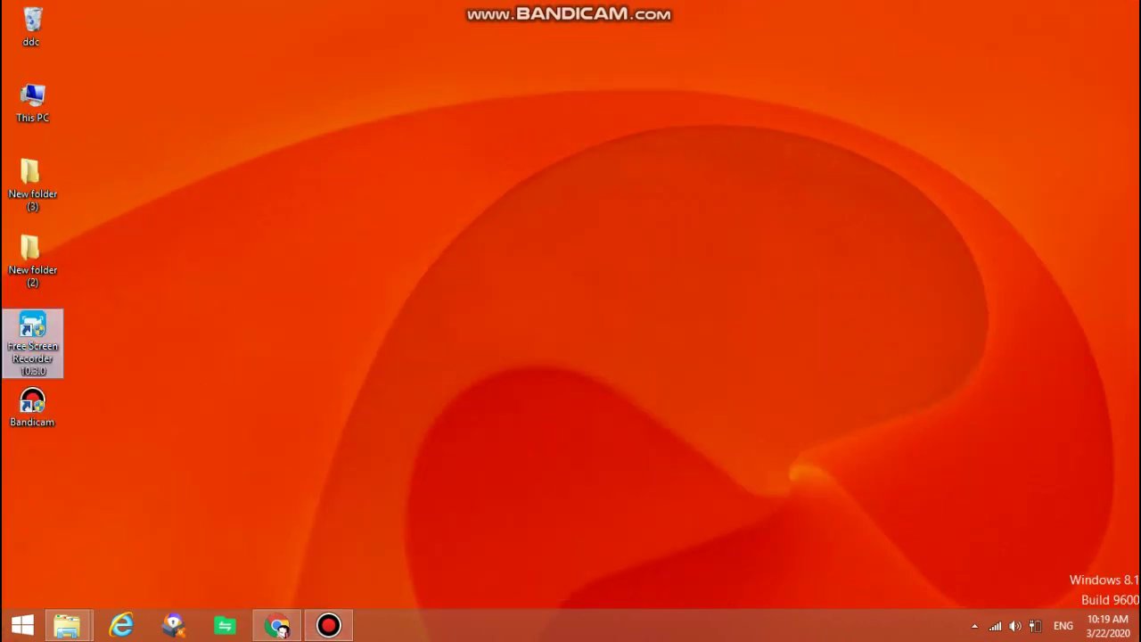
{"action": "double_click", "coordinate": [33, 335]}
{"action": "left_click", "coordinate": [646, 353]}
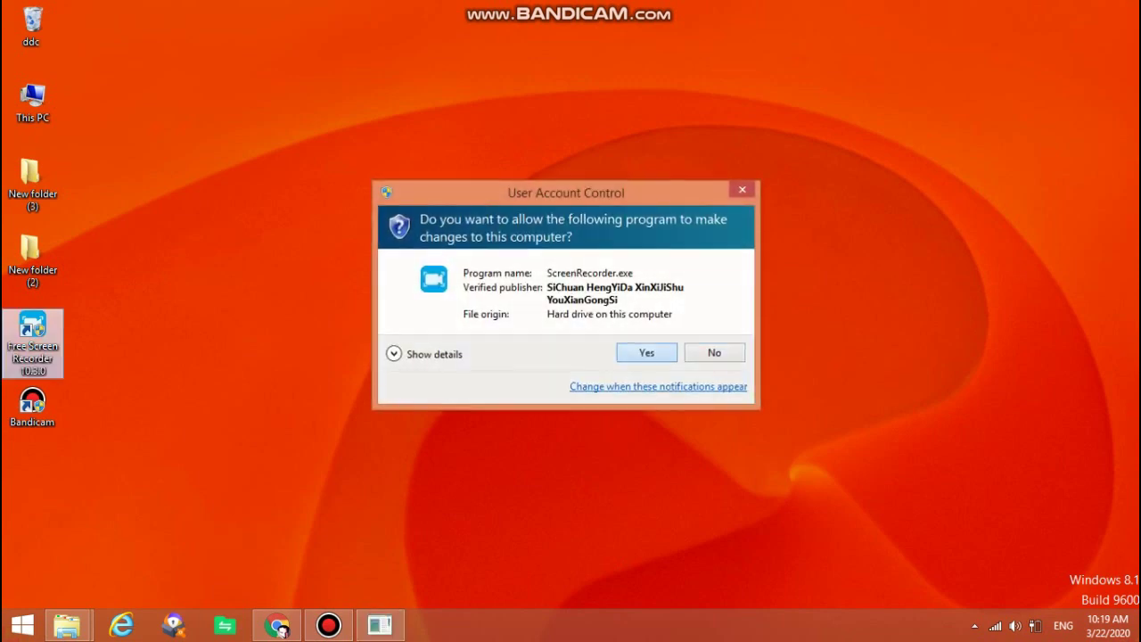
{"action": "key", "text": "Return"}
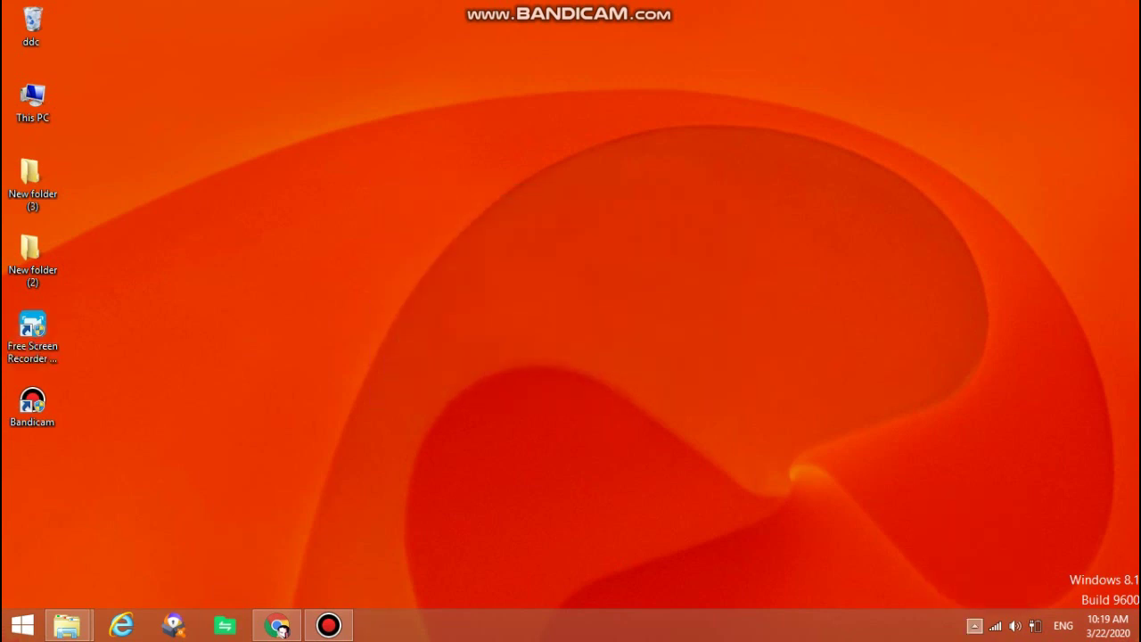
- Bring up the main window of Free Screen Recorder from its background icon
{"action": "left_click", "coordinate": [975, 625]}
{"action": "right_click", "coordinate": [973, 539]}
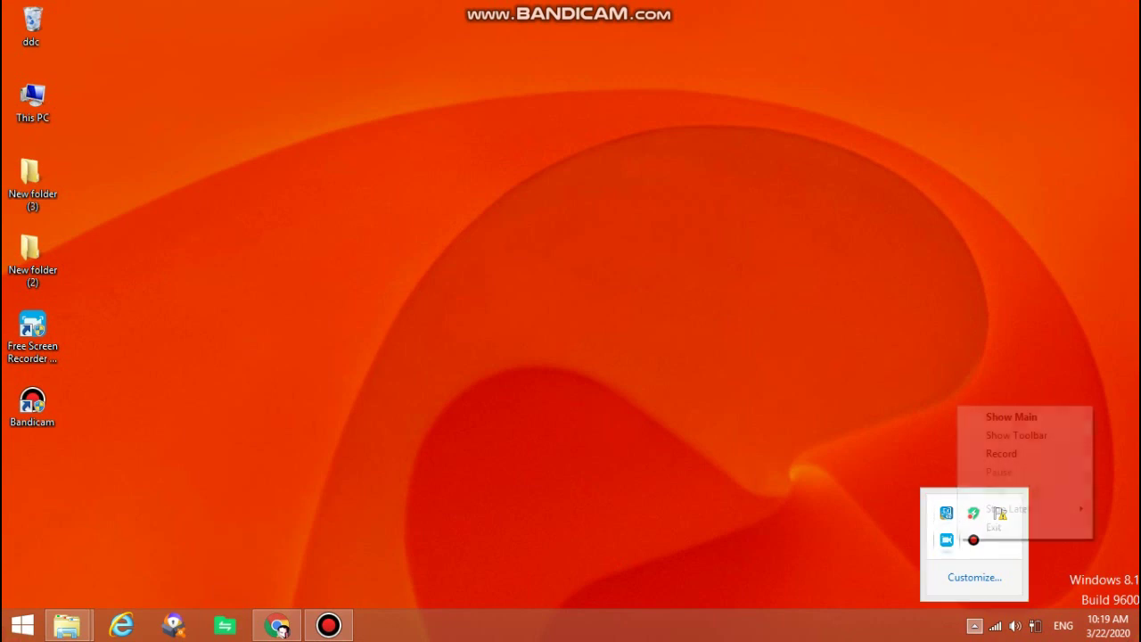
{"action": "left_click", "coordinate": [1011, 416]}
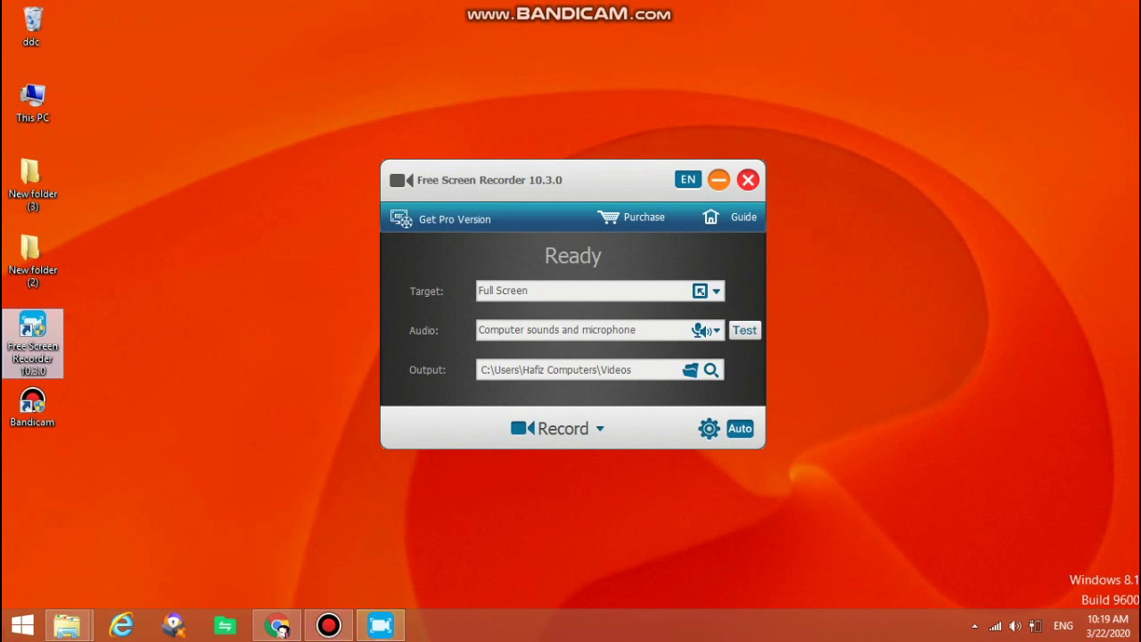
{"action": "right_click", "coordinate": [861, 135]}
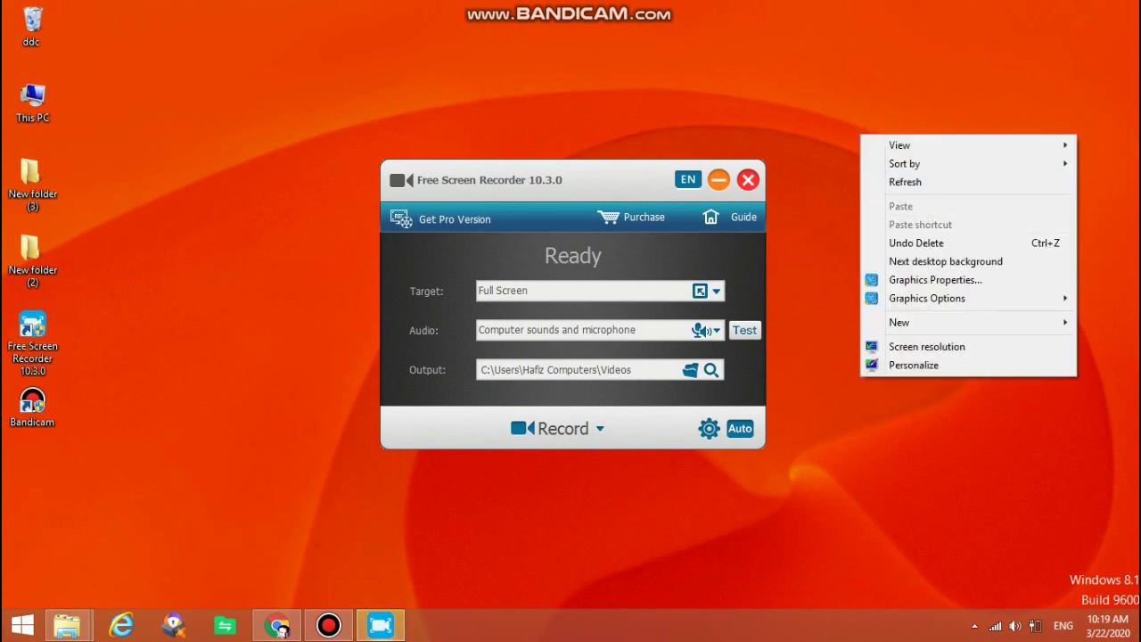
{"action": "left_click", "coordinate": [905, 181]}
{"action": "right_click", "coordinate": [842, 111]}
{"action": "left_click", "coordinate": [887, 158]}
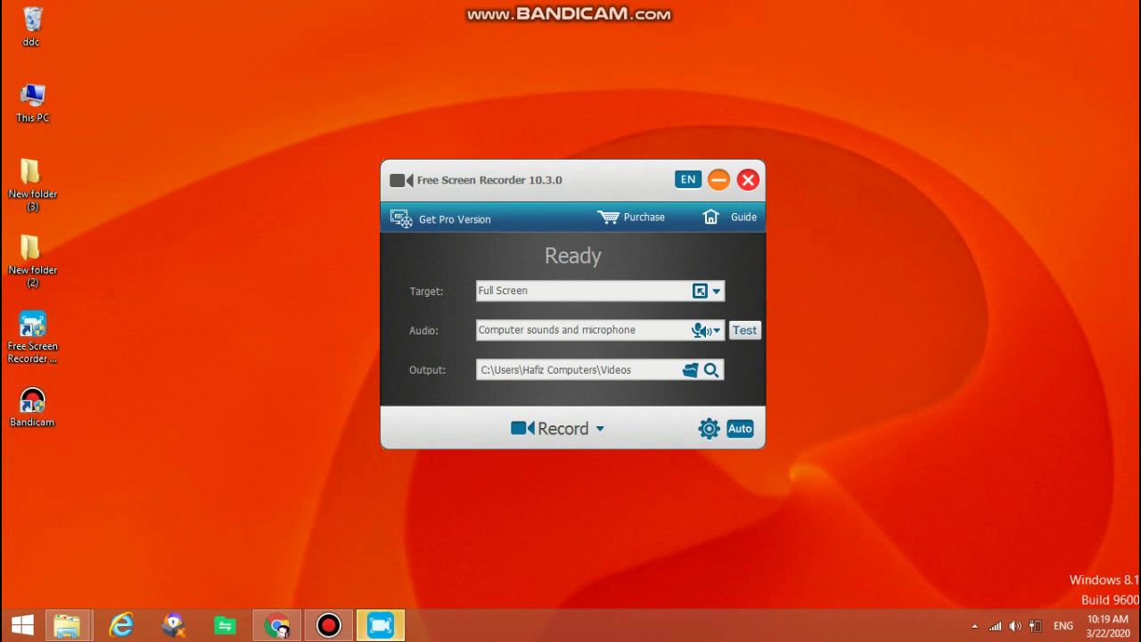
{"action": "right_click", "coordinate": [919, 180]}
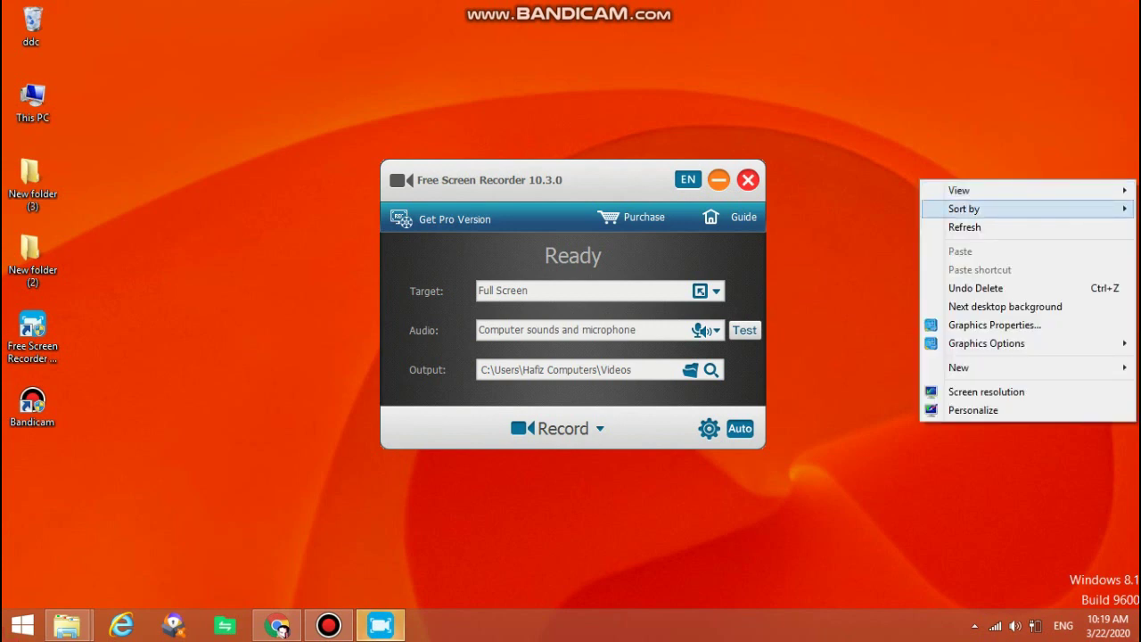
{"action": "left_click", "coordinate": [963, 226]}
{"action": "right_click", "coordinate": [865, 152]}
{"action": "left_click", "coordinate": [918, 198]}
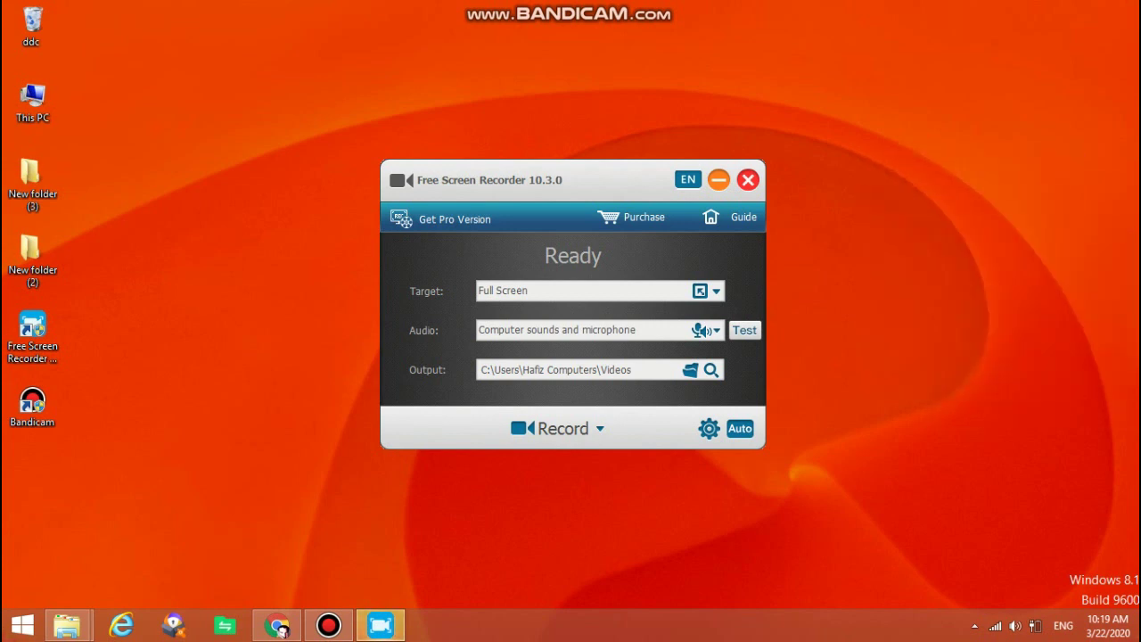
- Check the available recording targets and set the audio source to Computer sounds and microphone
{"action": "left_click", "coordinate": [716, 291]}
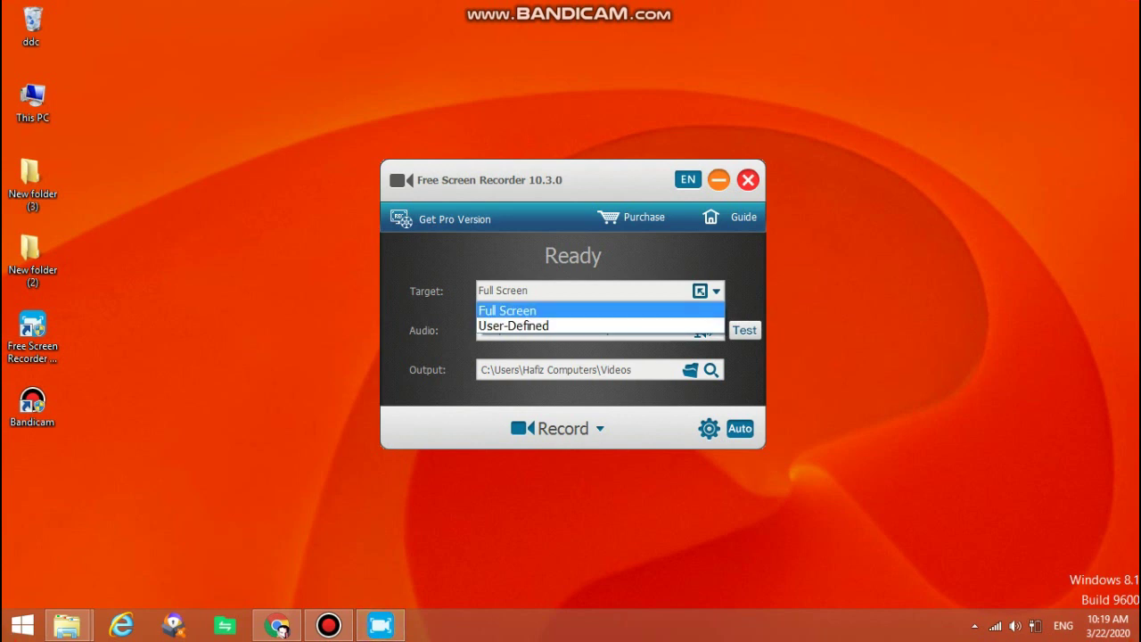
{"action": "left_click", "coordinate": [715, 292]}
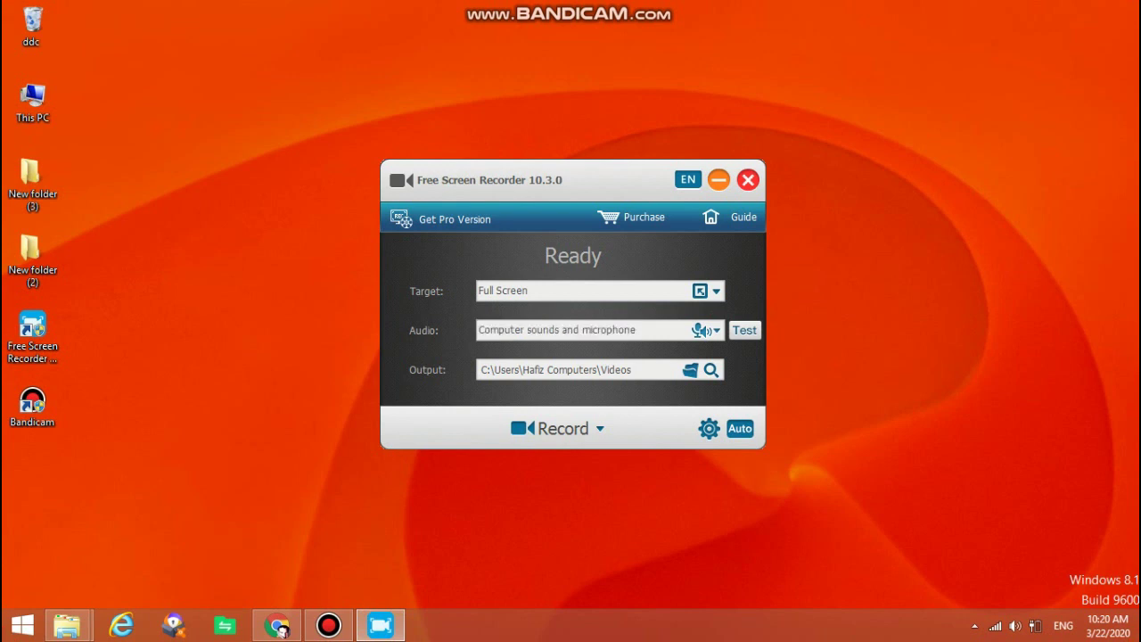
{"action": "left_click", "coordinate": [704, 331]}
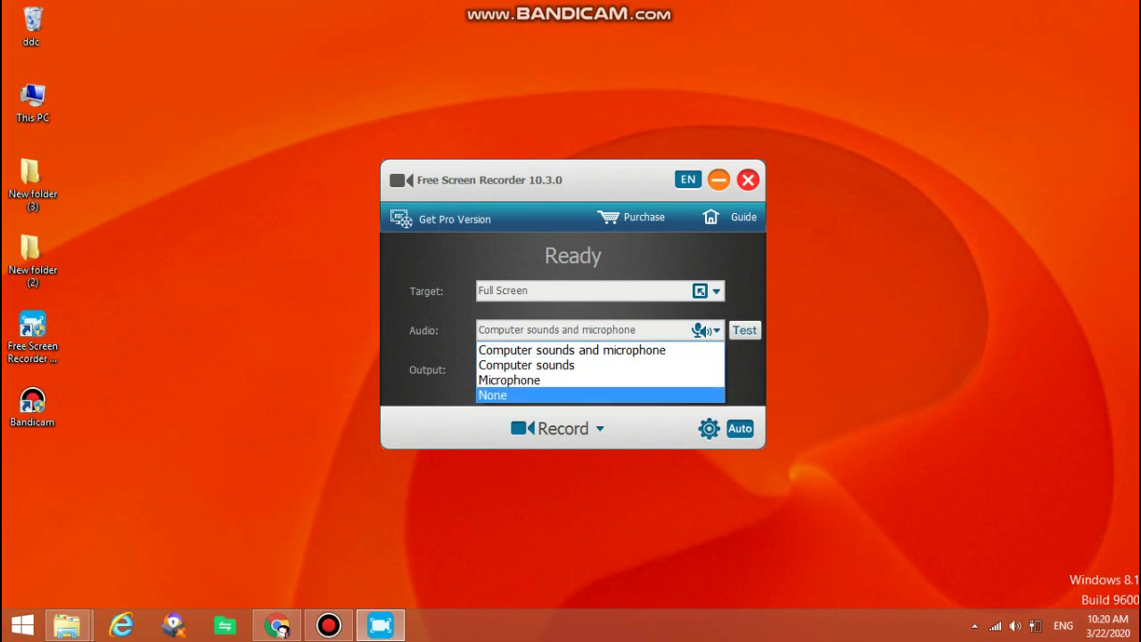
{"action": "left_click", "coordinate": [599, 350]}
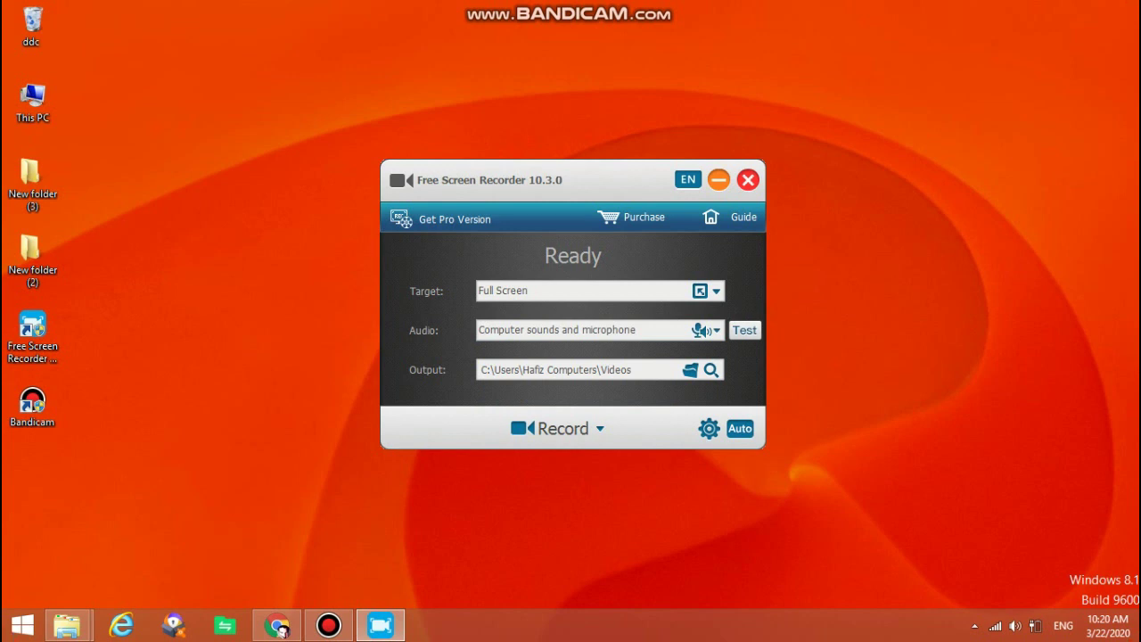
{"action": "right_click", "coordinate": [842, 171]}
{"action": "left_click", "coordinate": [877, 218]}
{"action": "right_click", "coordinate": [813, 147]}
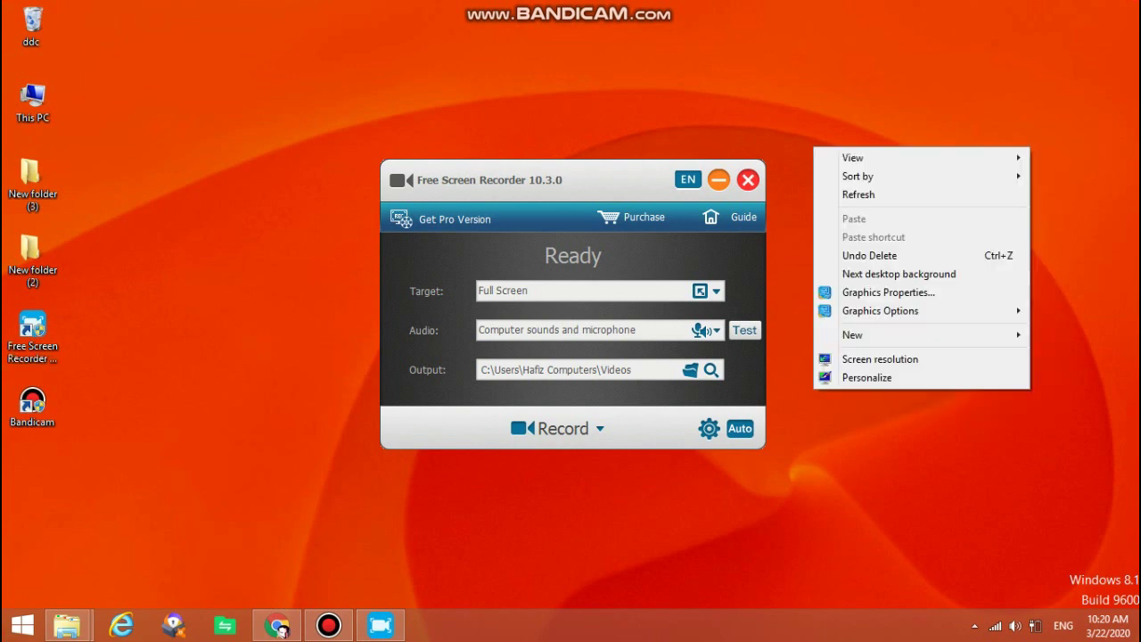
{"action": "left_click", "coordinate": [859, 195]}
{"action": "right_click", "coordinate": [854, 158]}
{"action": "left_click", "coordinate": [898, 206]}
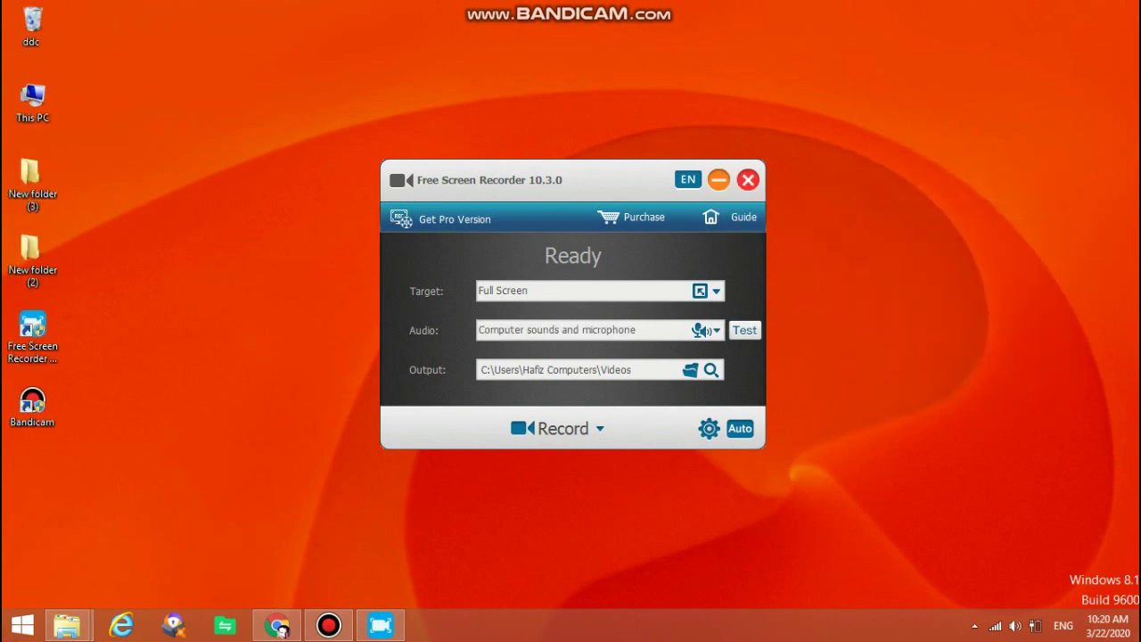
{"action": "right_click", "coordinate": [821, 191]}
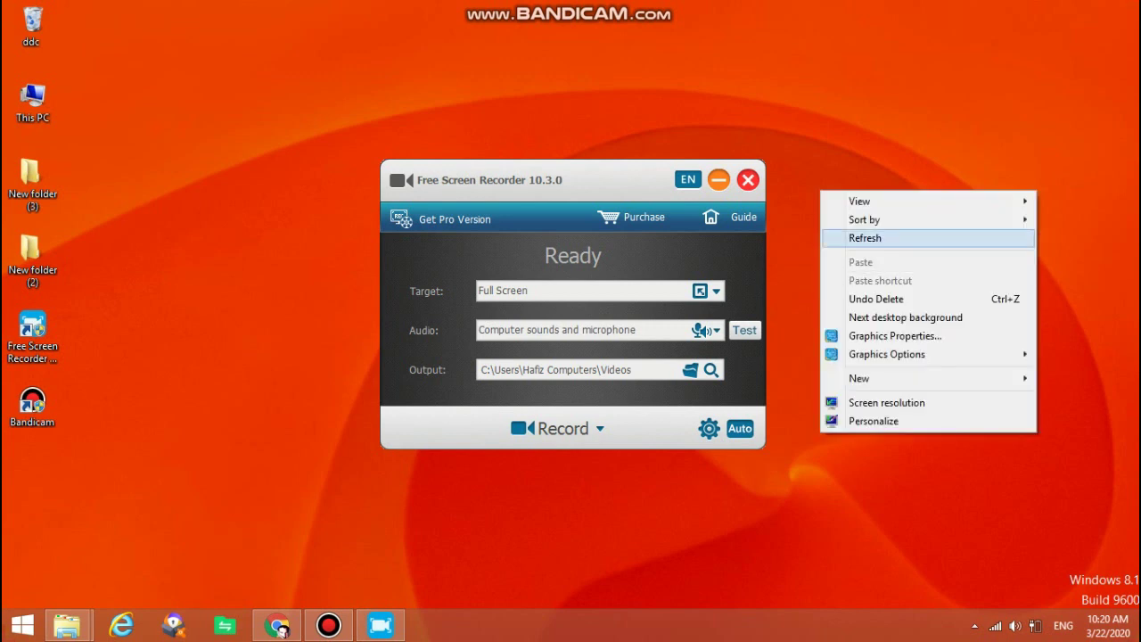
{"action": "left_click", "coordinate": [864, 238]}
- Open the properties of the default microphone in the Windows sound recording devices
{"action": "right_click", "coordinate": [1014, 626]}
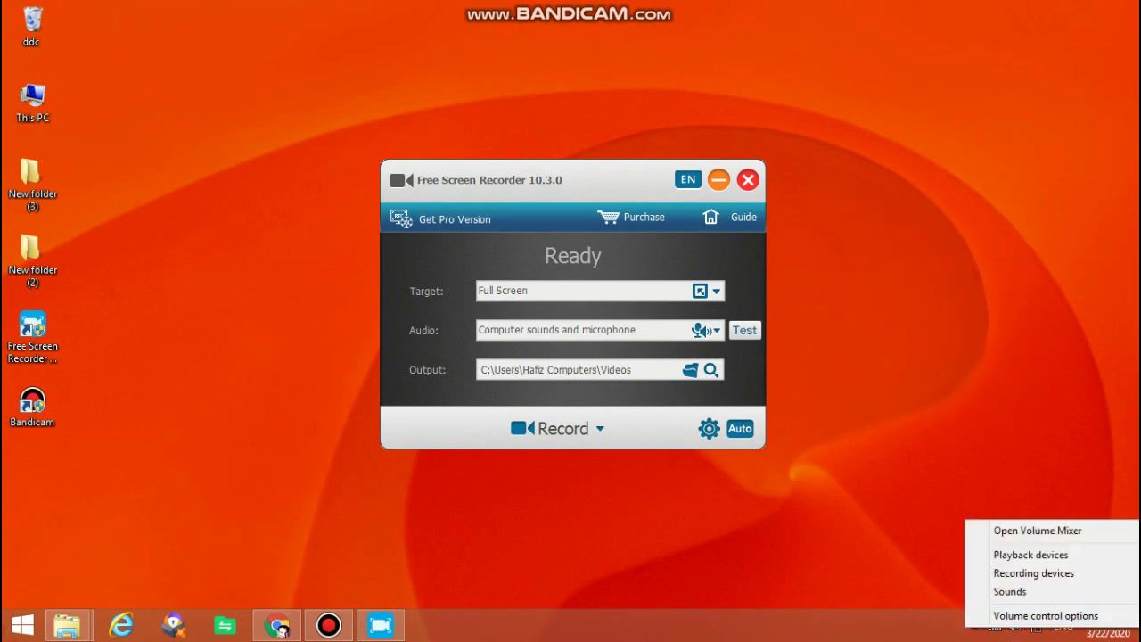
{"action": "left_click", "coordinate": [1034, 573]}
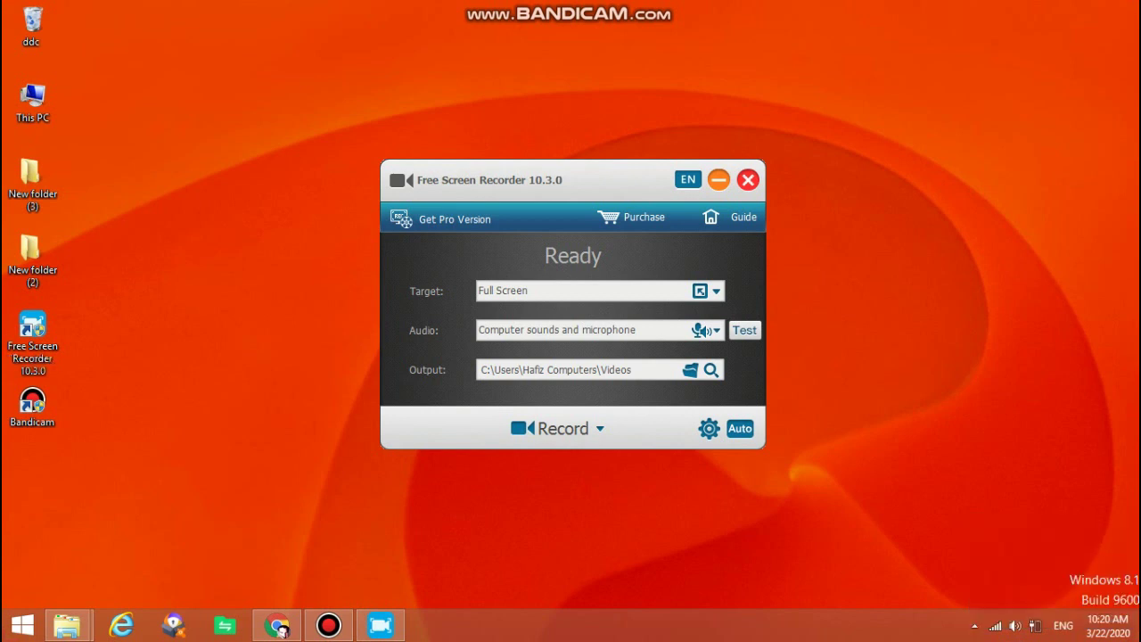
{"action": "right_click", "coordinate": [1014, 626]}
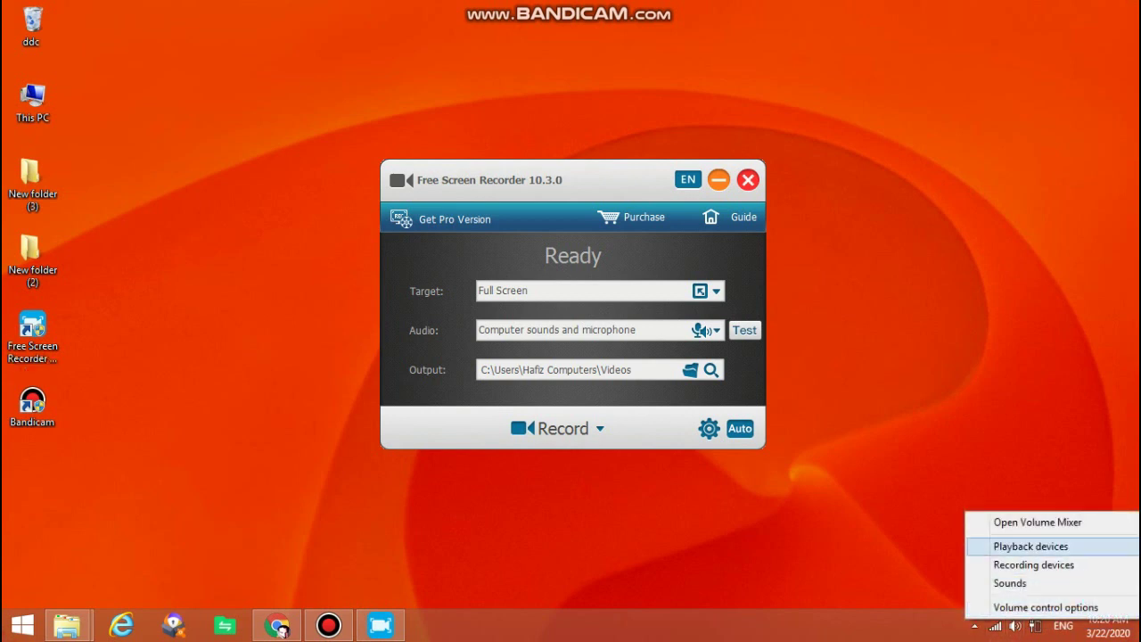
{"action": "left_click", "coordinate": [1031, 546]}
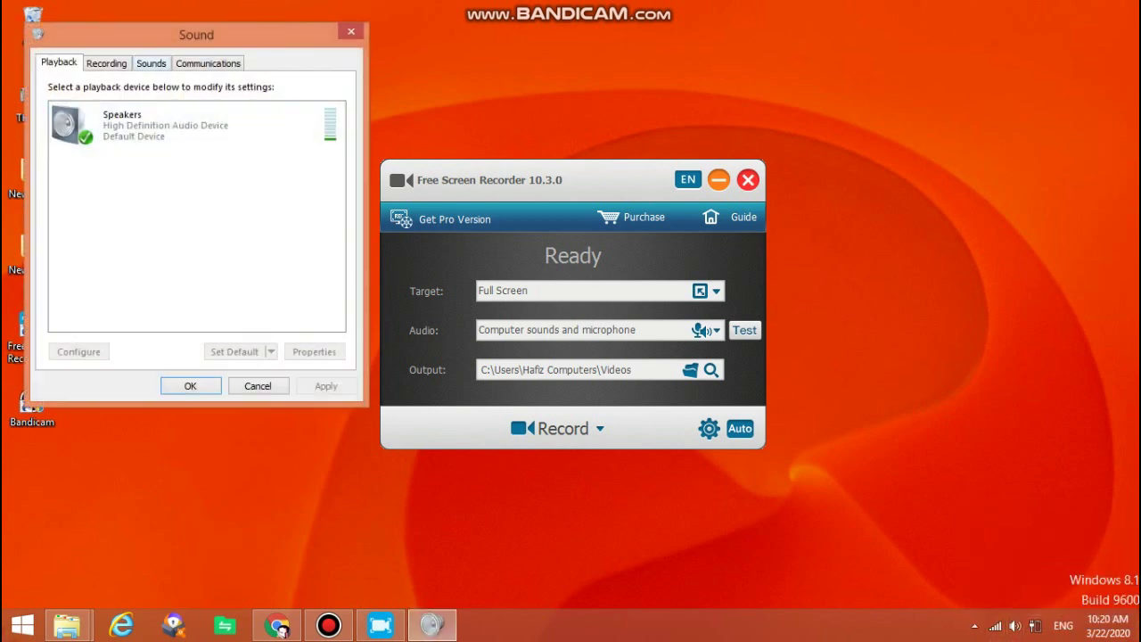
{"action": "left_click", "coordinate": [106, 63]}
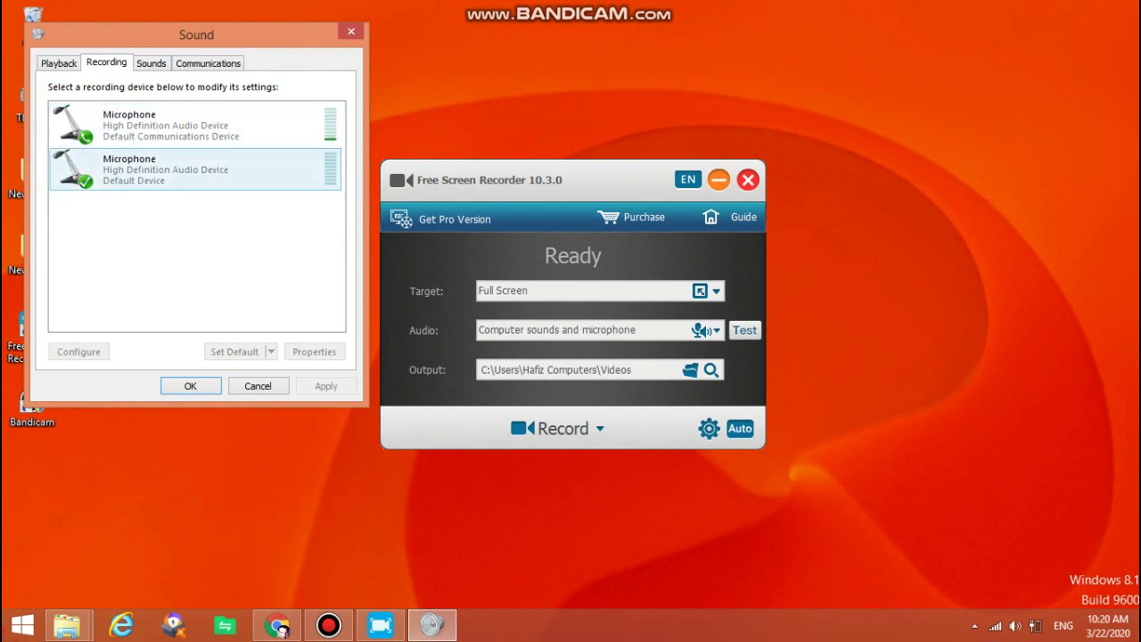
{"action": "left_click", "coordinate": [178, 170]}
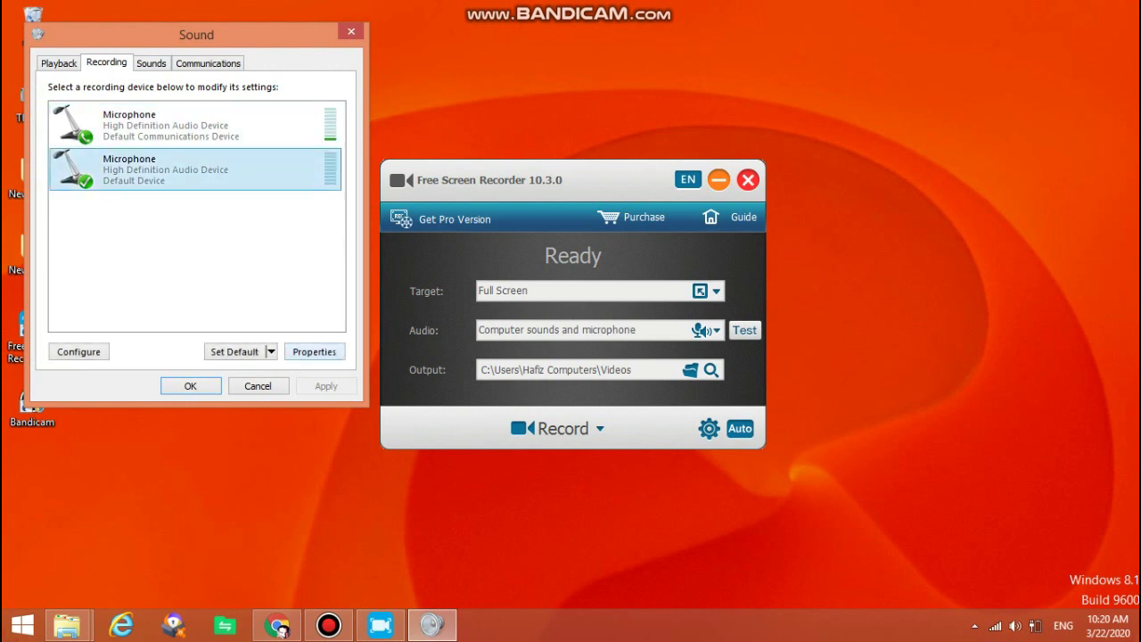
{"action": "left_click", "coordinate": [314, 352]}
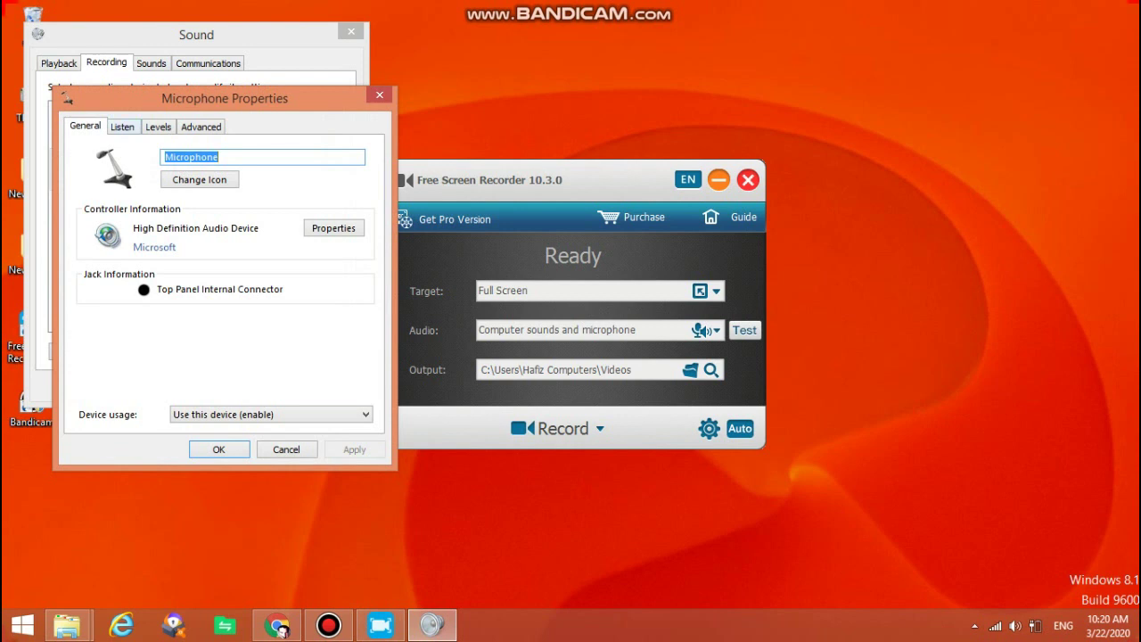
- Examine the microphone's Listen settings and playback device choices, and close the sound dialogs without changing anything
{"action": "left_click", "coordinate": [122, 127]}
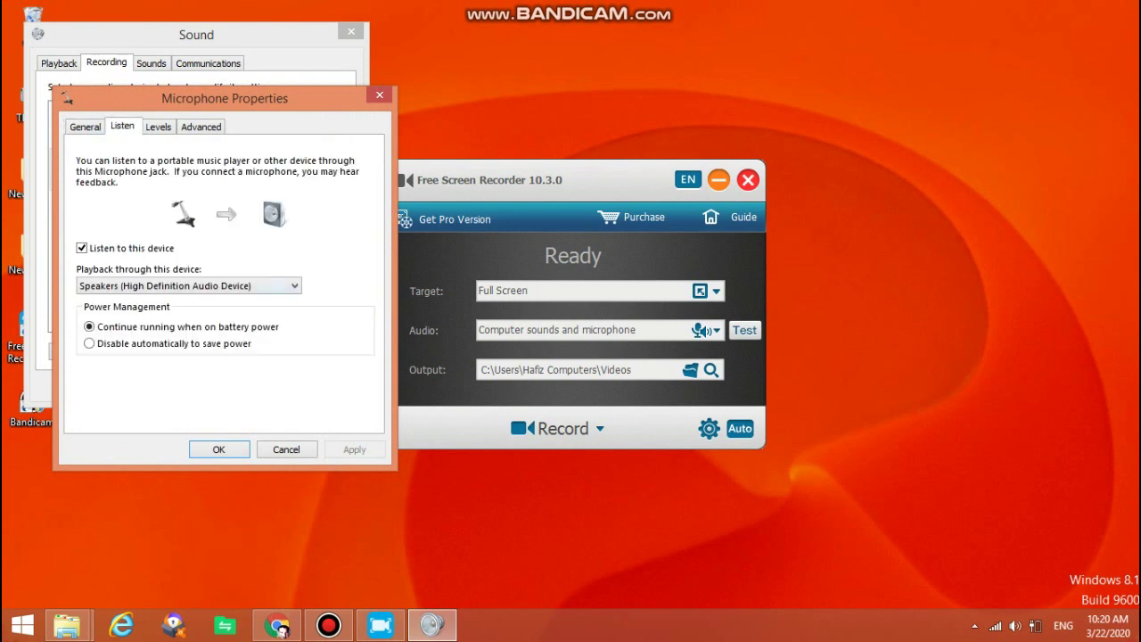
{"action": "left_click", "coordinate": [214, 286]}
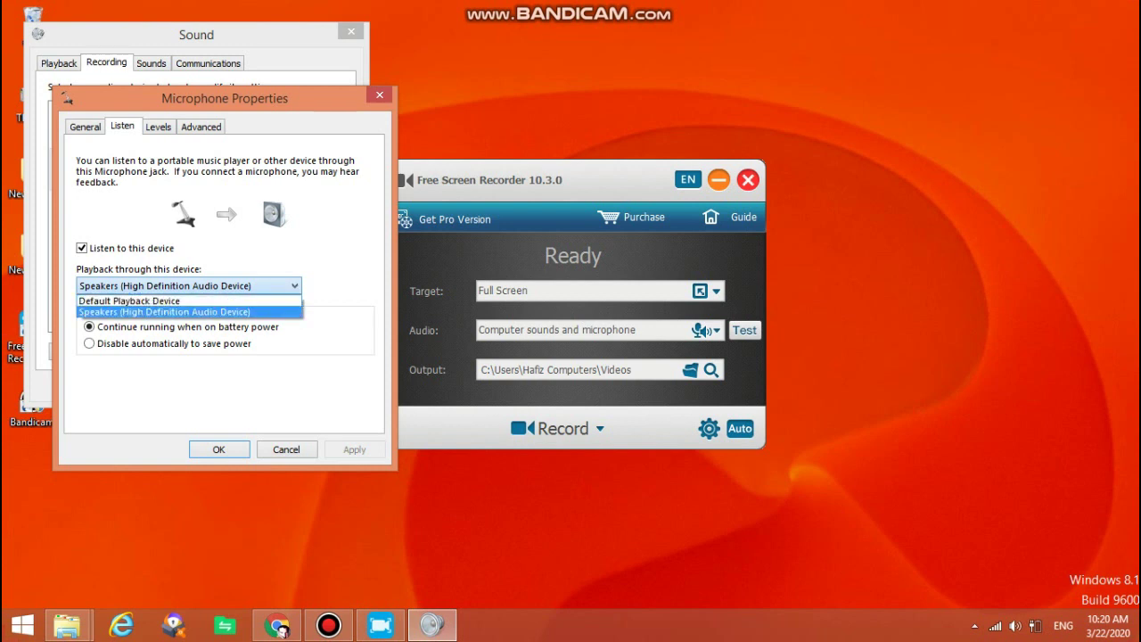
{"action": "key", "text": "Down"}
{"action": "key", "text": "Up"}
{"action": "key", "text": "Down"}
{"action": "key", "text": "Up"}
{"action": "key", "text": "Escape"}
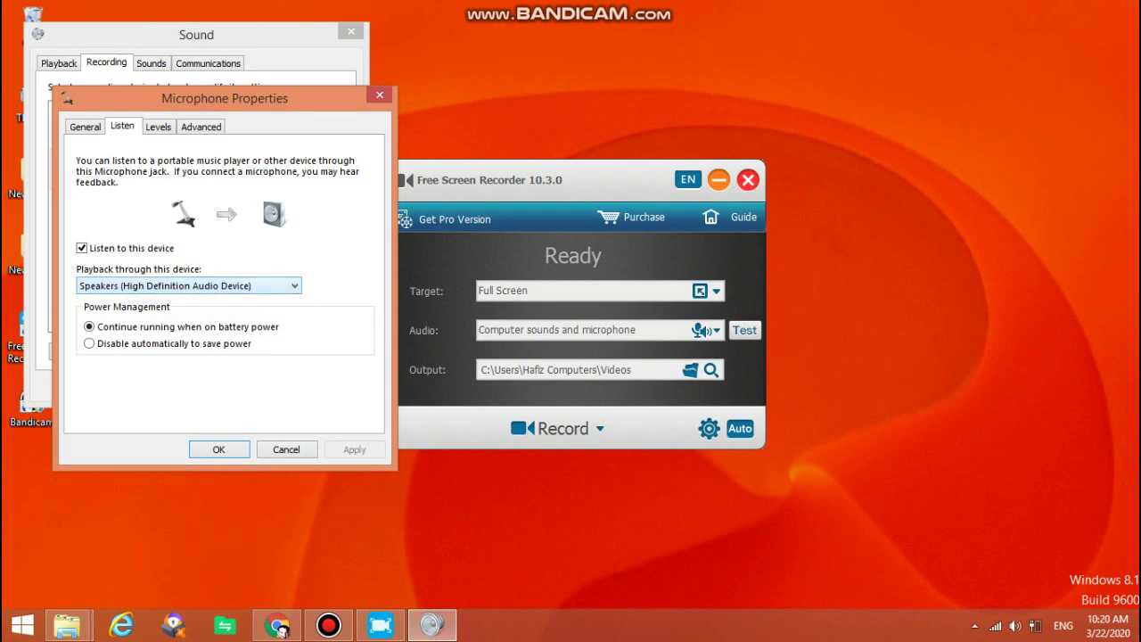
{"action": "left_click", "coordinate": [286, 450]}
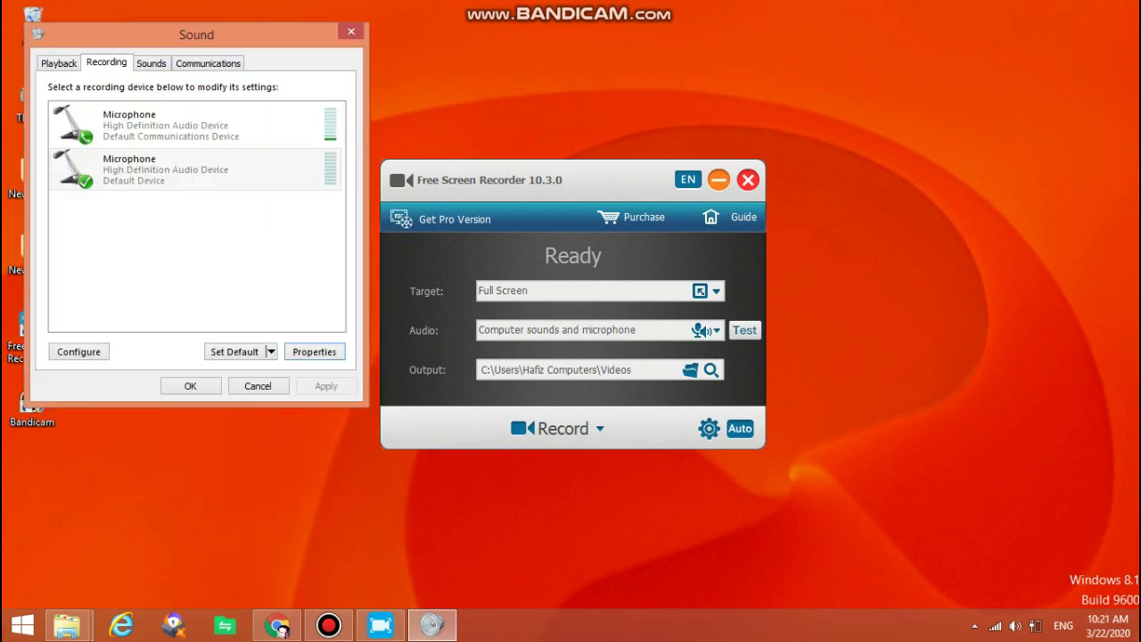
{"action": "key", "text": "Escape"}
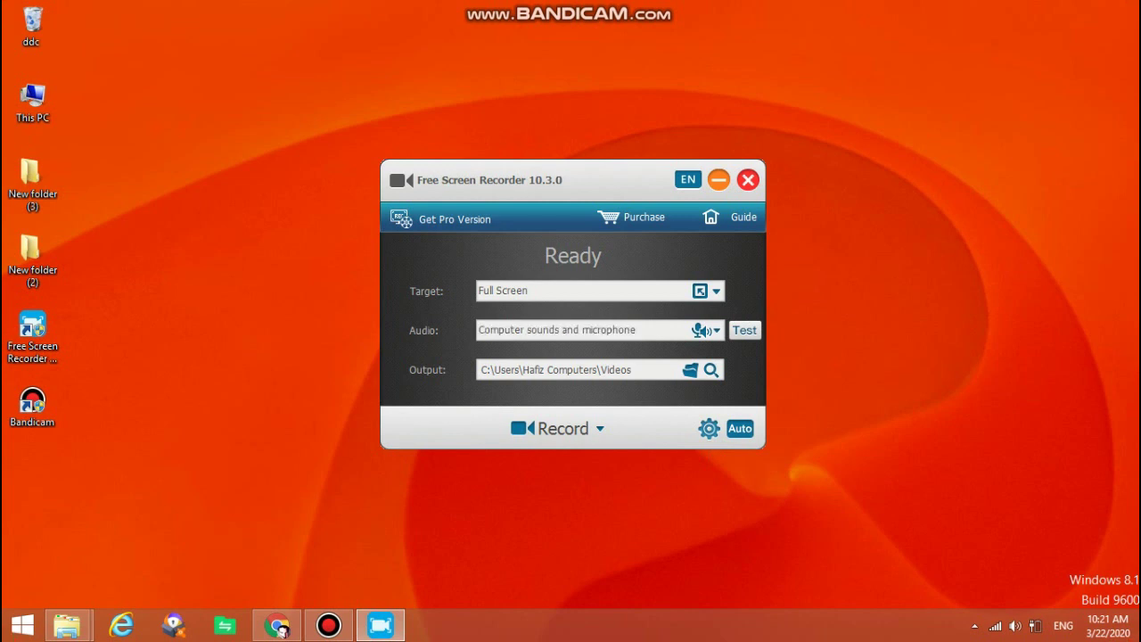
- Open the recorder's settings and examine the target options, video options and available output formats
{"action": "left_click", "coordinate": [709, 428]}
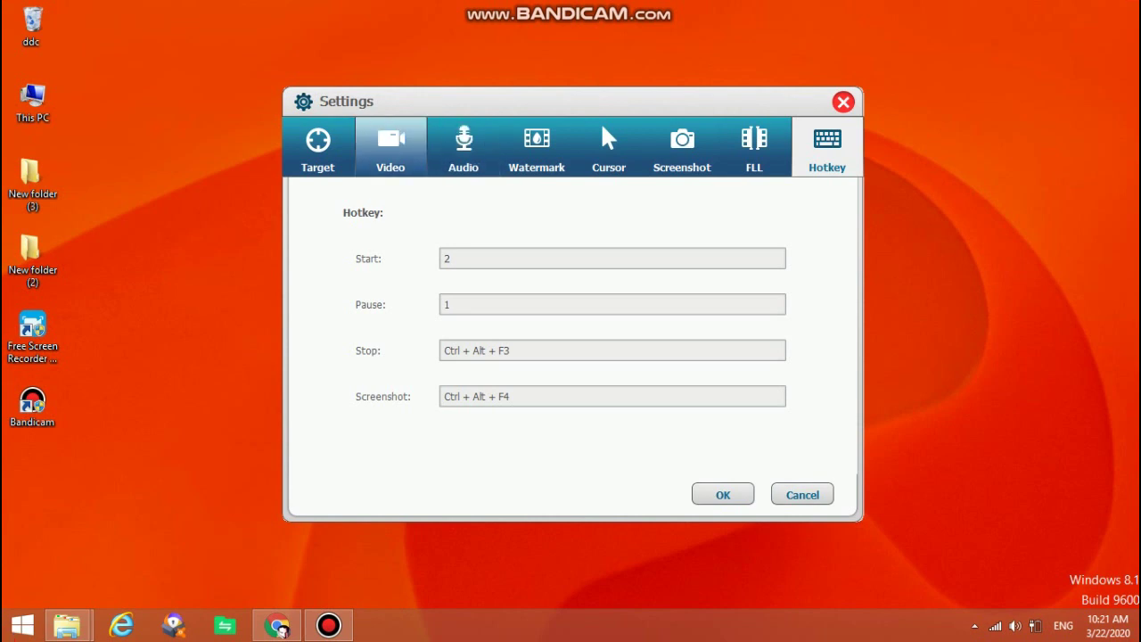
{"action": "left_click", "coordinate": [390, 148]}
{"action": "left_click", "coordinate": [318, 147]}
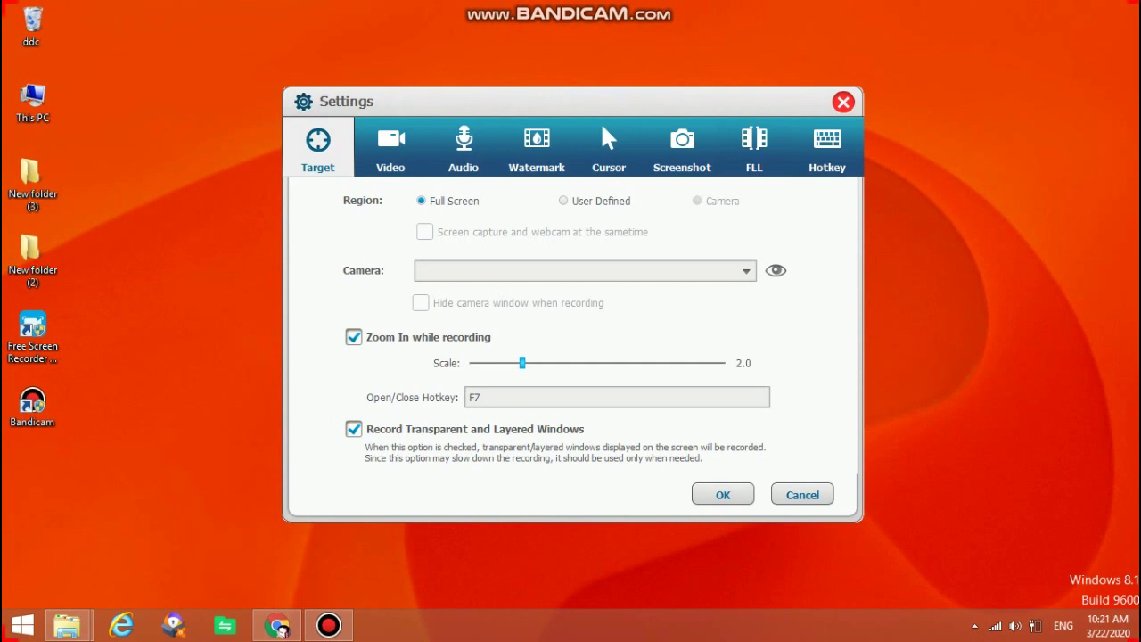
{"action": "left_click", "coordinate": [391, 149]}
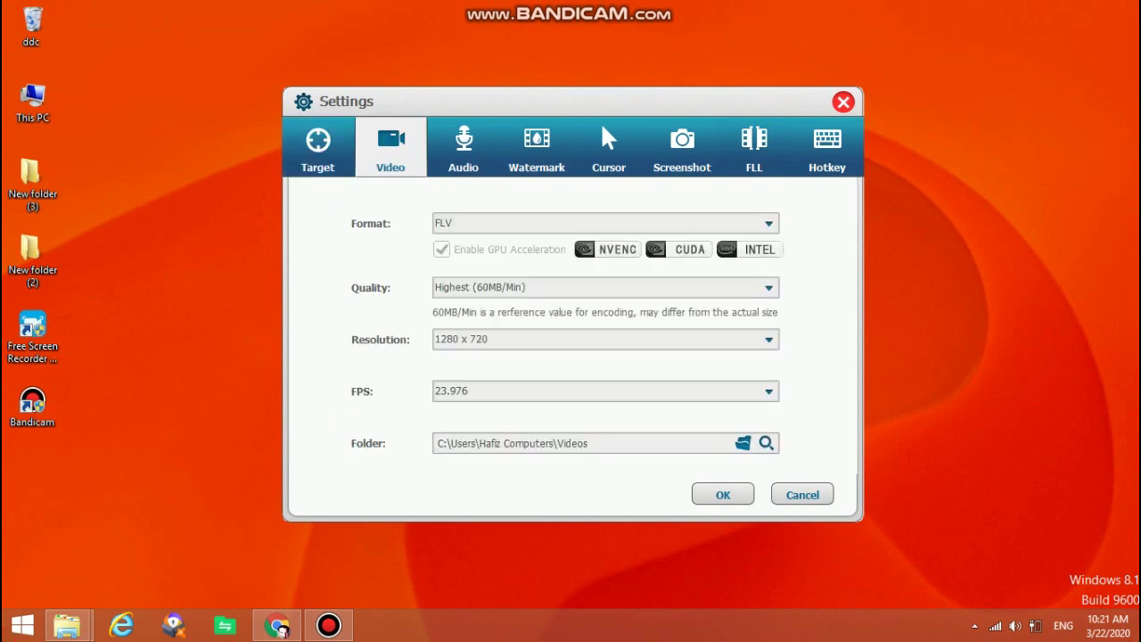
{"action": "left_click", "coordinate": [768, 223]}
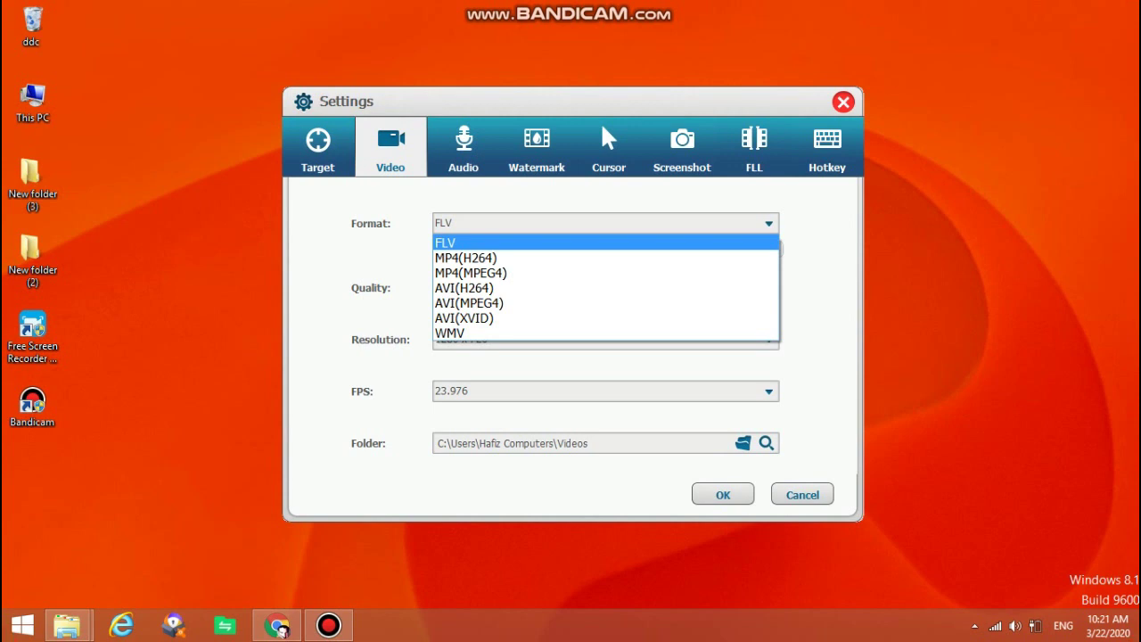
{"action": "key", "text": "Escape"}
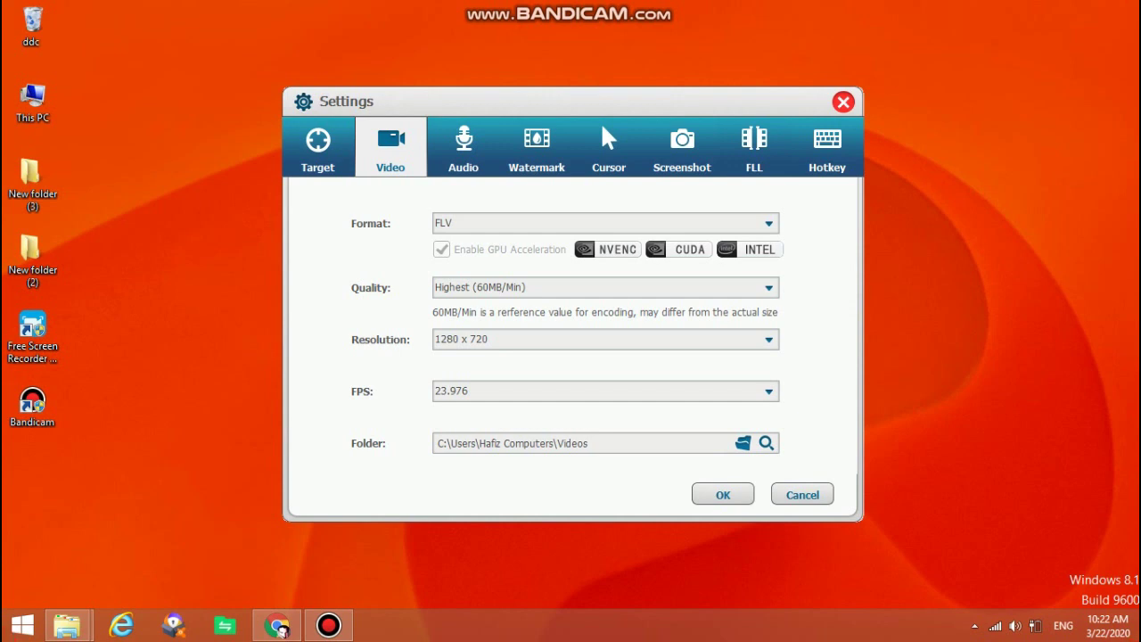
- Examine the recorder's audio and cursor settings and the file formats available for screenshots
{"action": "left_click", "coordinate": [463, 148]}
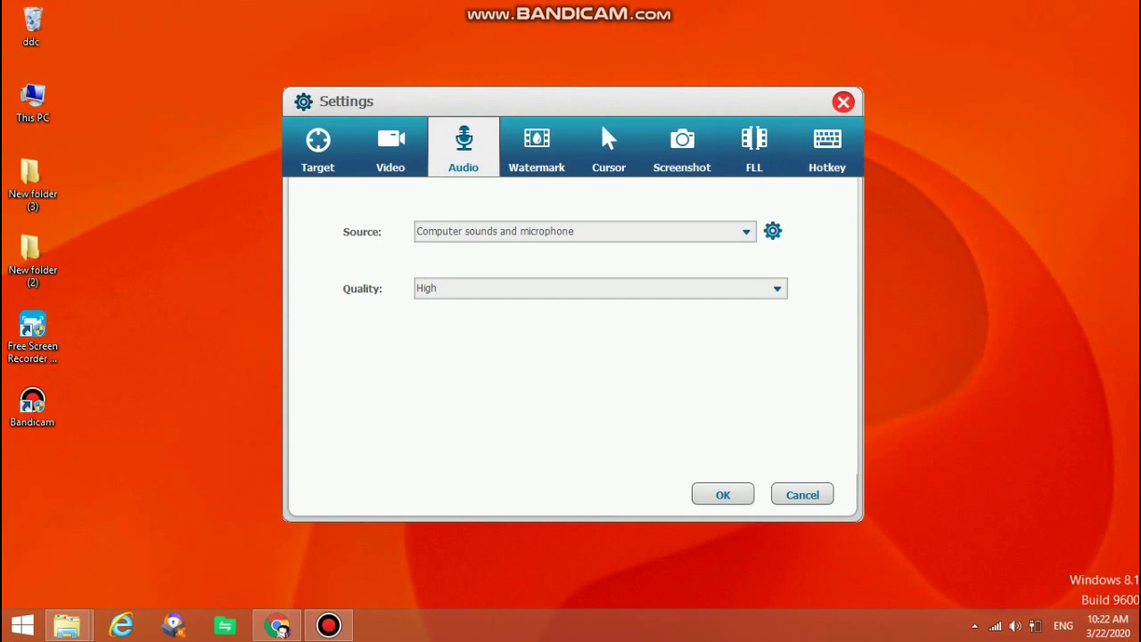
{"action": "left_click", "coordinate": [600, 125]}
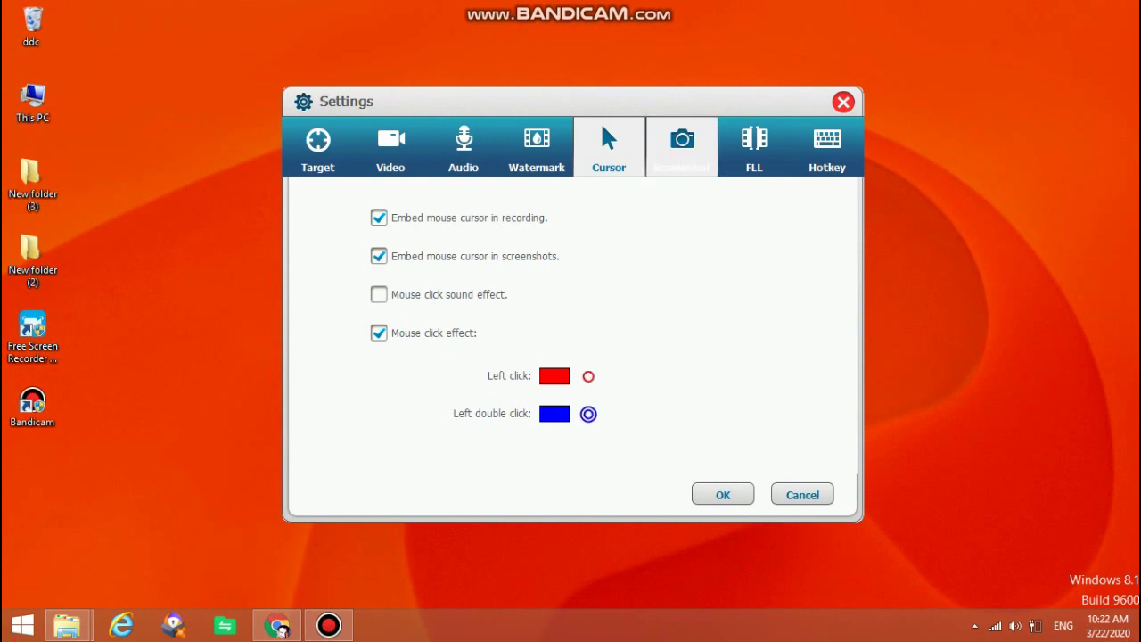
{"action": "left_click", "coordinate": [682, 147]}
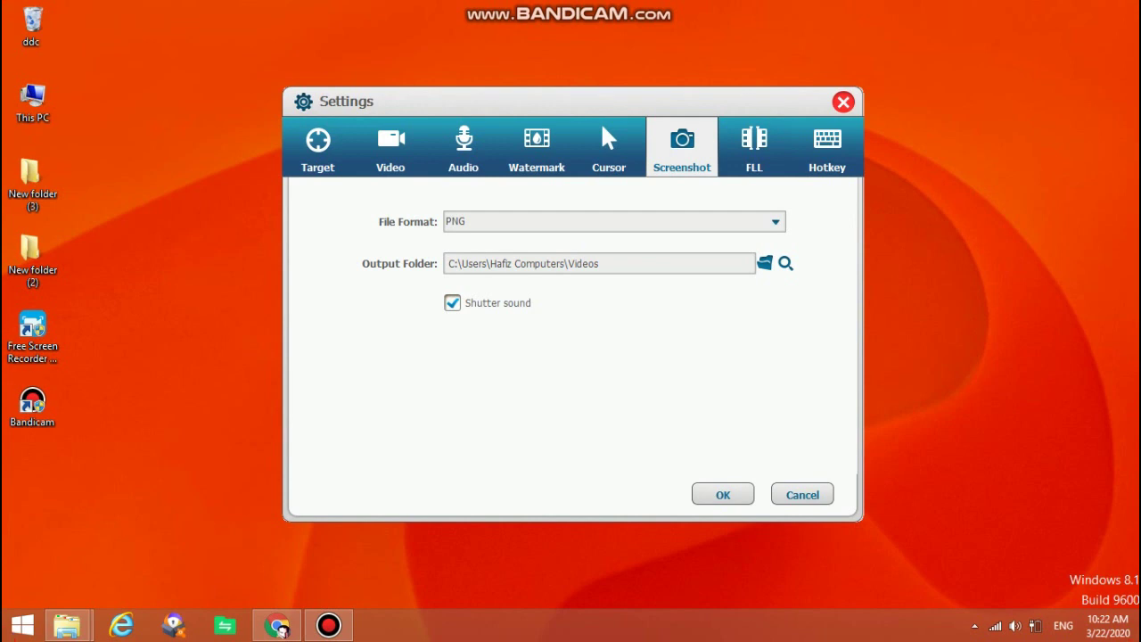
{"action": "left_click", "coordinate": [776, 222]}
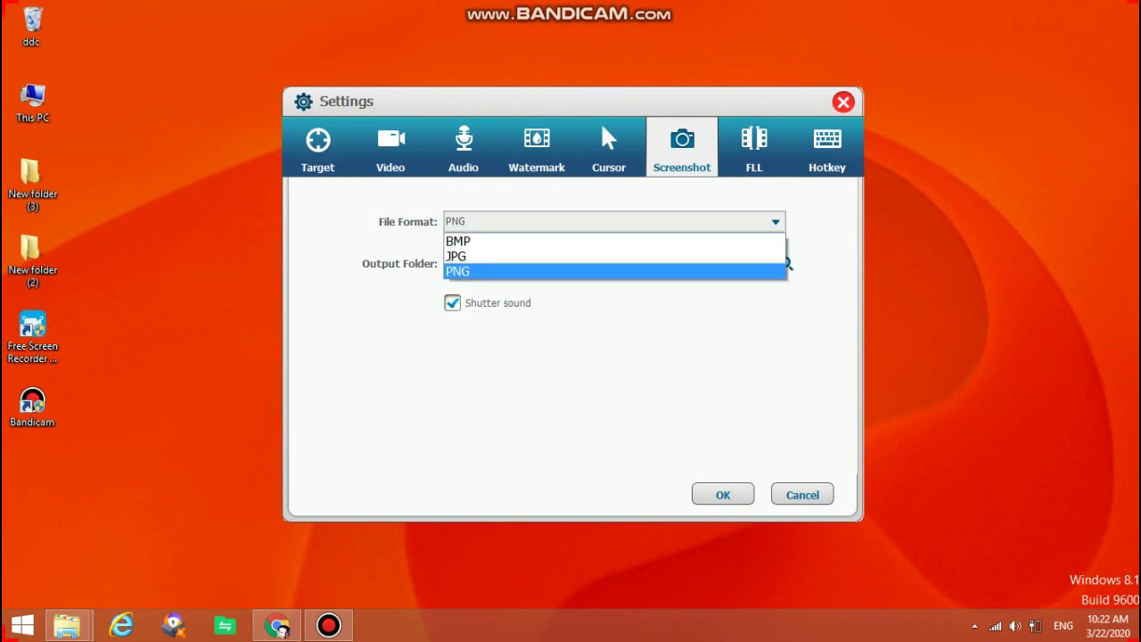
{"action": "left_click", "coordinate": [776, 222]}
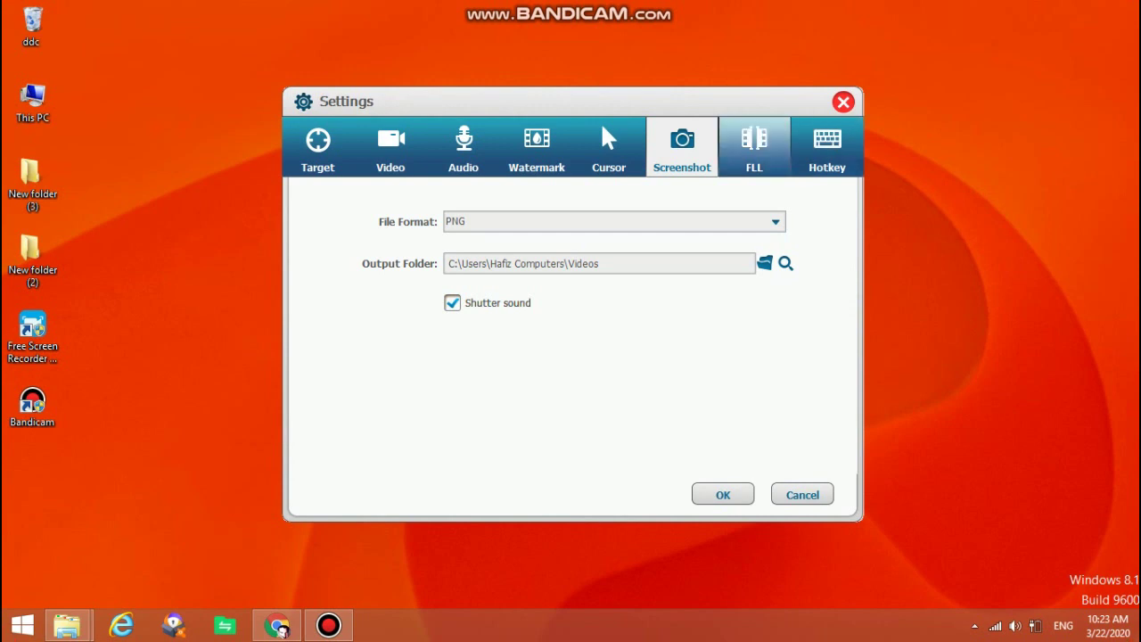
- Review the FLL and hotkey settings, and close the settings dialog by accepting it
{"action": "left_click", "coordinate": [754, 147]}
{"action": "left_click", "coordinate": [827, 147]}
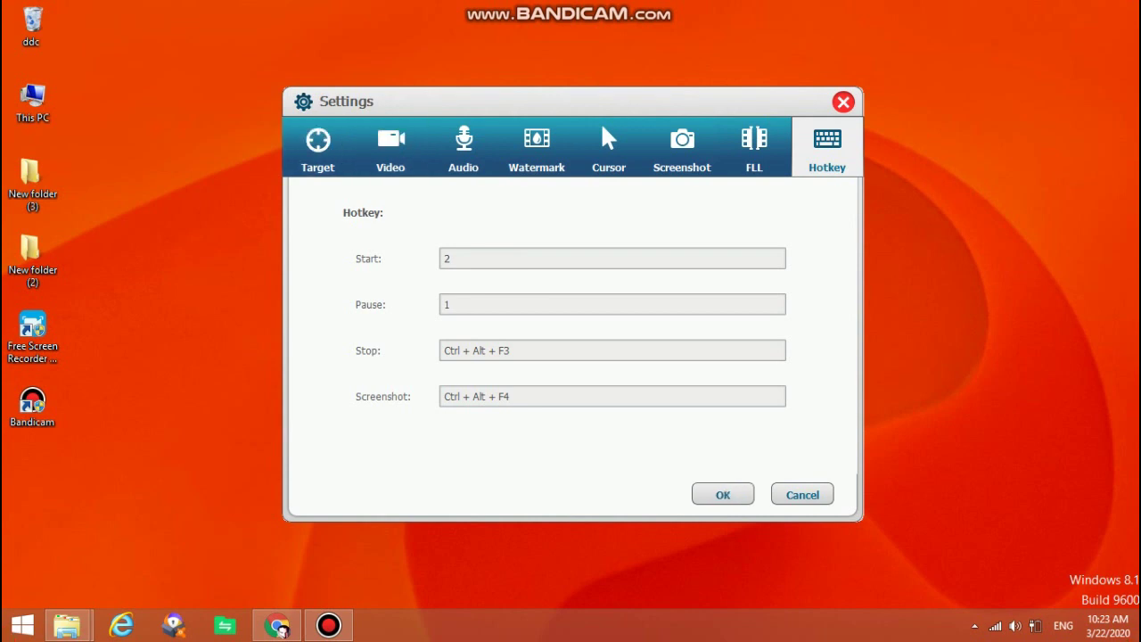
{"action": "left_click", "coordinate": [723, 495]}
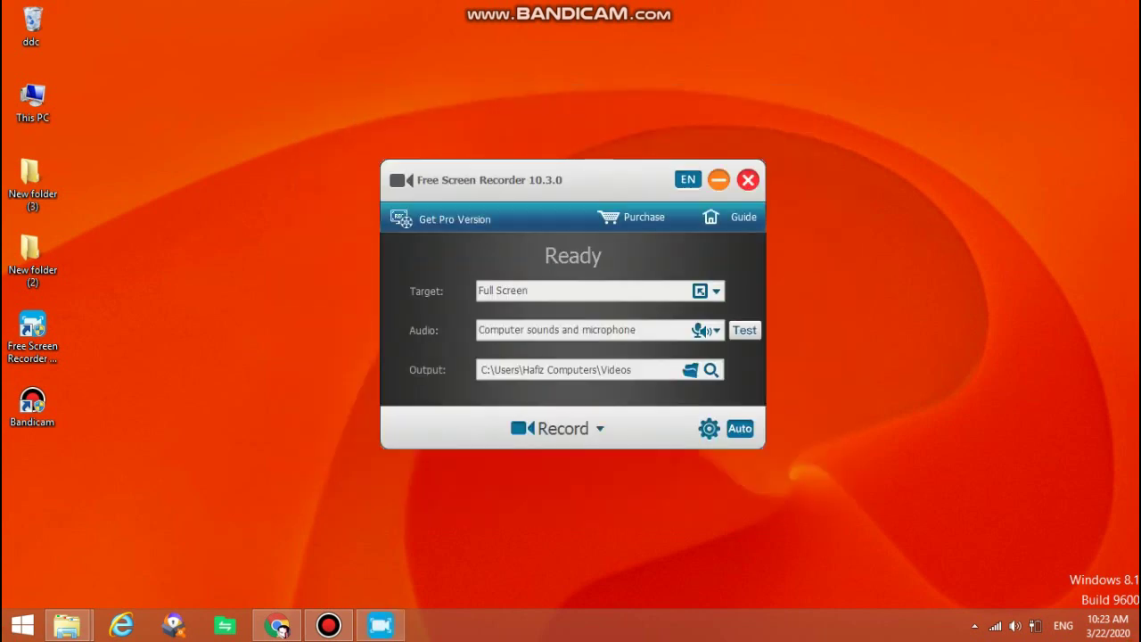
- Check the recorder's available recording and screenshot commands without starting one
{"action": "left_click", "coordinate": [600, 428]}
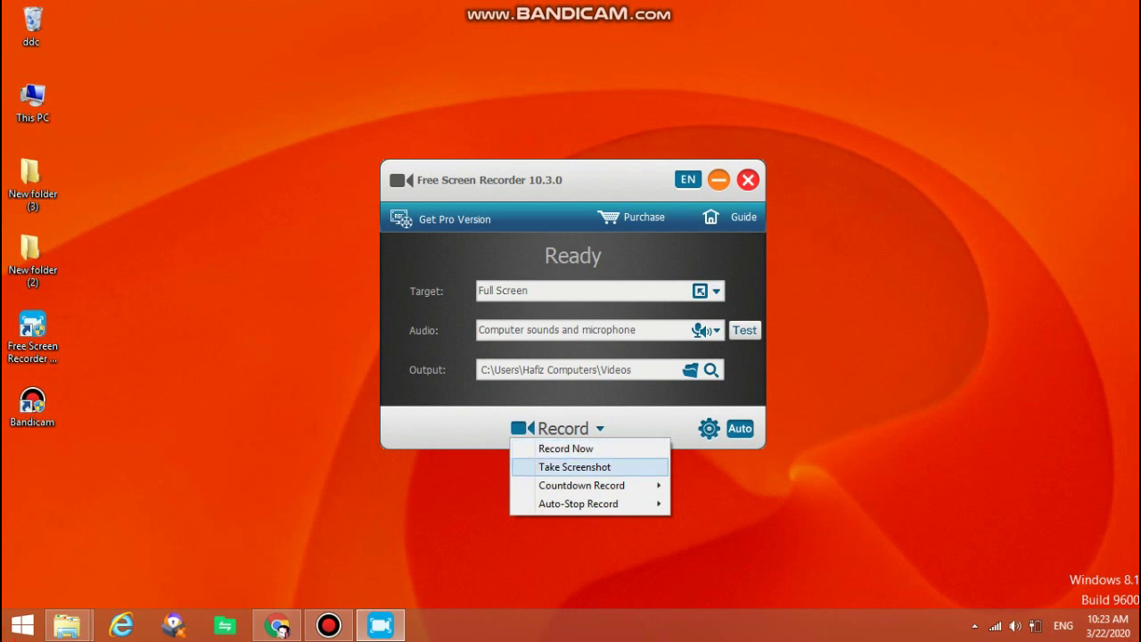
{"action": "left_click", "coordinate": [740, 499]}
{"action": "right_click", "coordinate": [188, 234]}
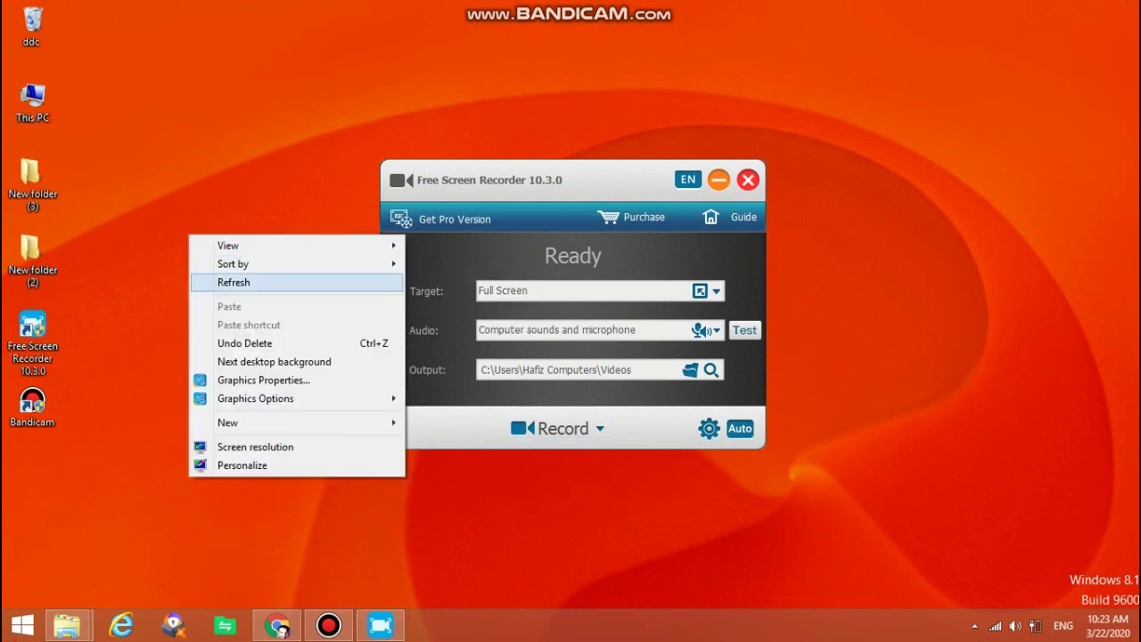
{"action": "left_click", "coordinate": [229, 277]}
{"action": "right_click", "coordinate": [928, 178]}
{"action": "left_click", "coordinate": [972, 223]}
{"action": "right_click", "coordinate": [928, 178]}
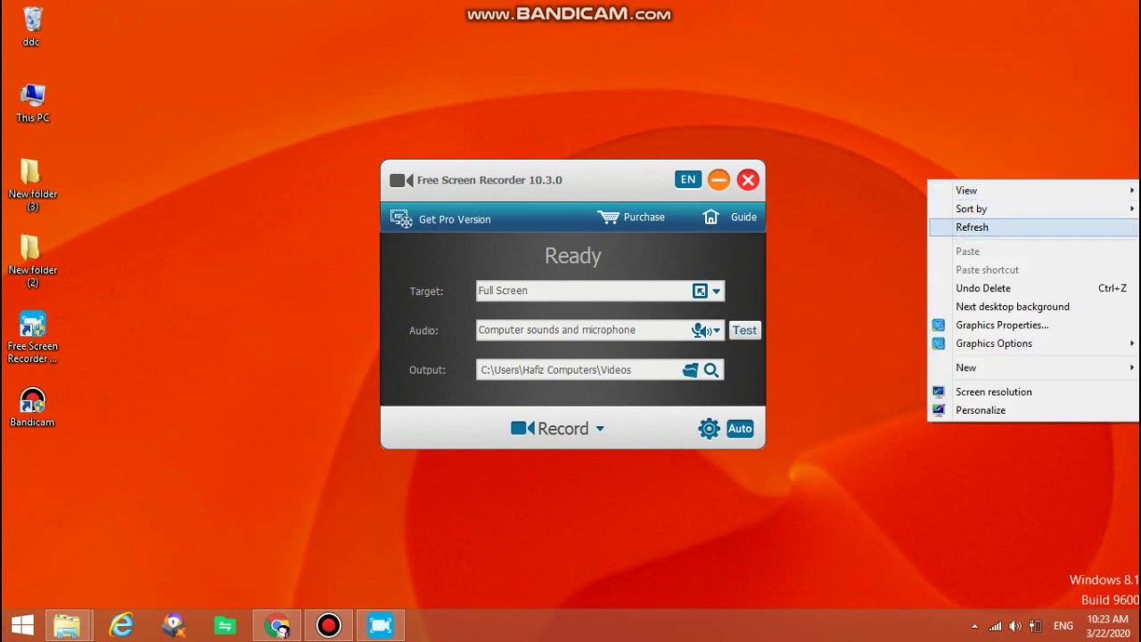
{"action": "left_click", "coordinate": [971, 223]}
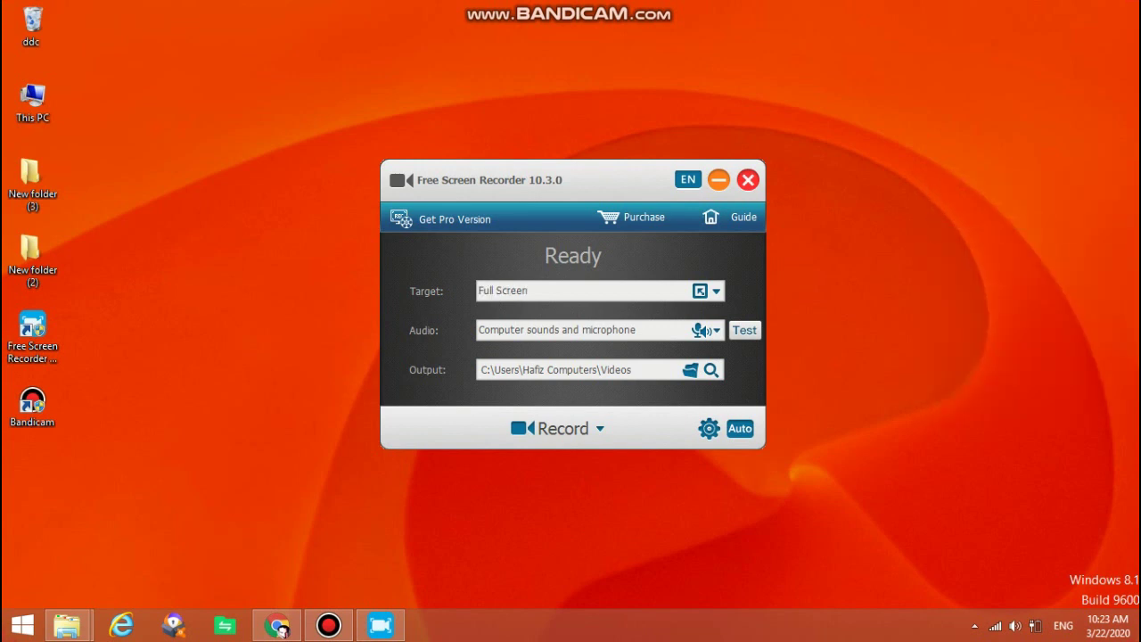
{"action": "right_click", "coordinate": [904, 128]}
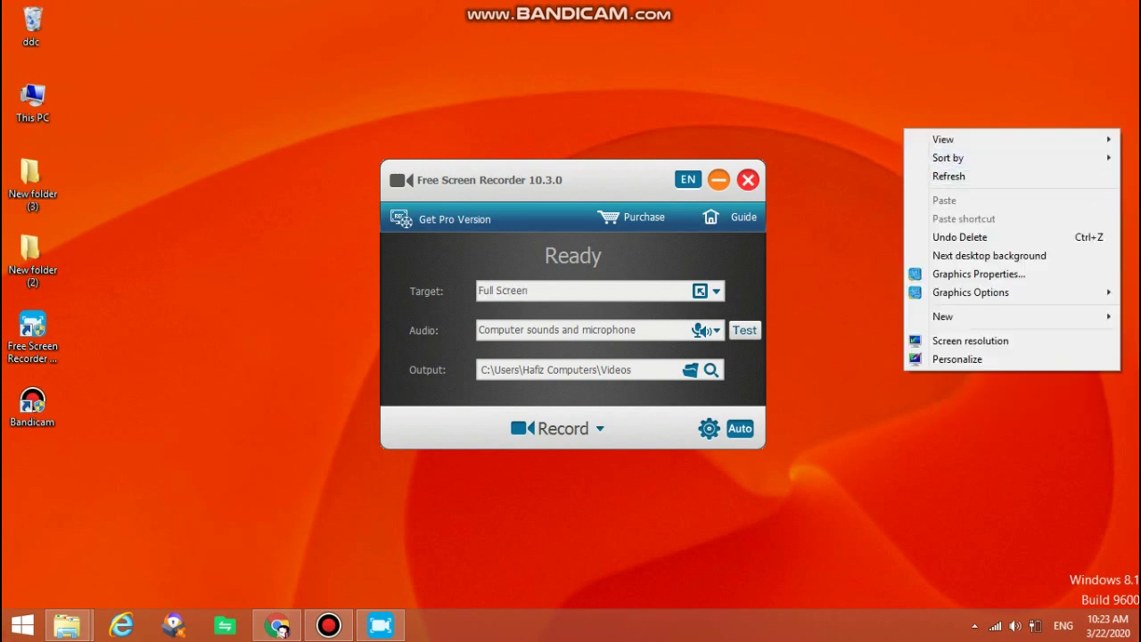
{"action": "left_click", "coordinate": [948, 175]}
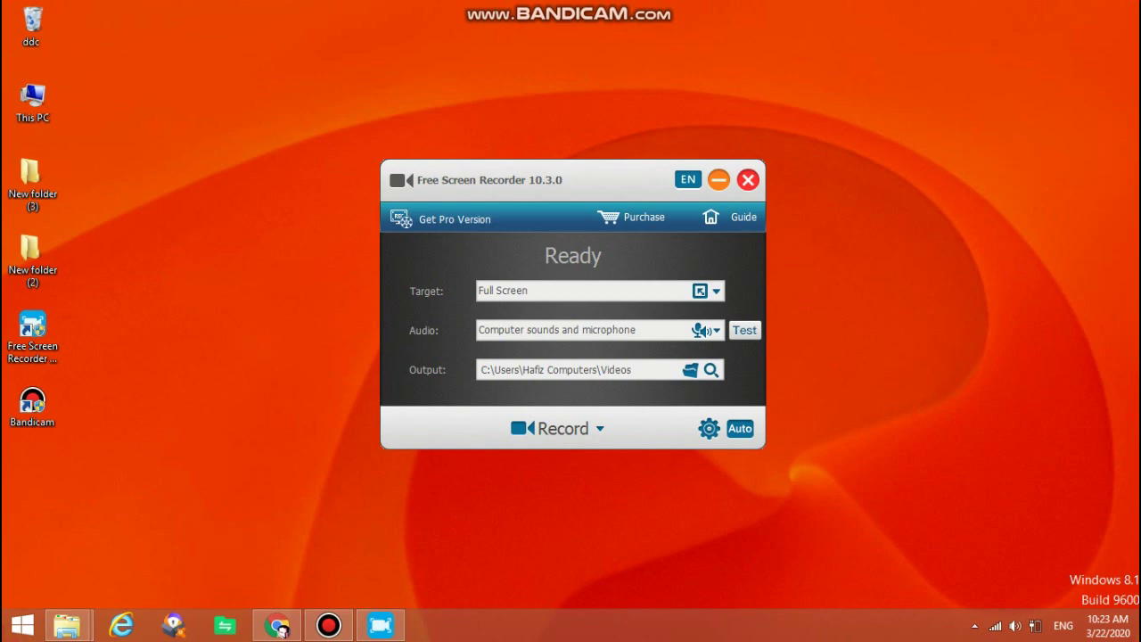
- View the recorder's output folder in File Explorer and close it
{"action": "left_click", "coordinate": [711, 369]}
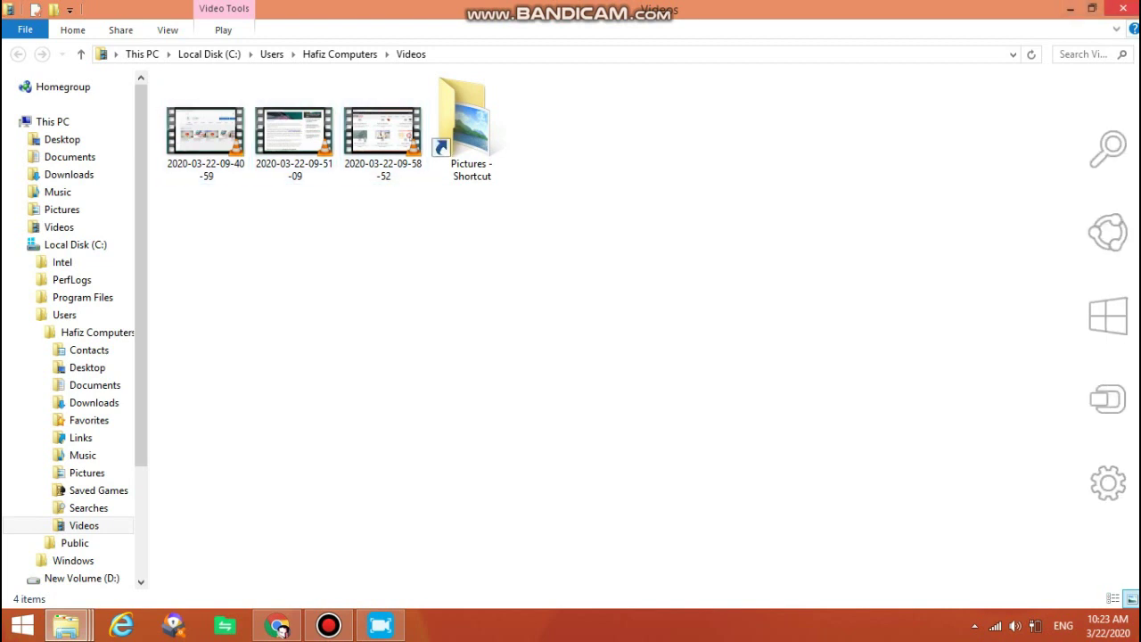
{"action": "left_click", "coordinate": [1123, 8]}
{"action": "right_click", "coordinate": [906, 176]}
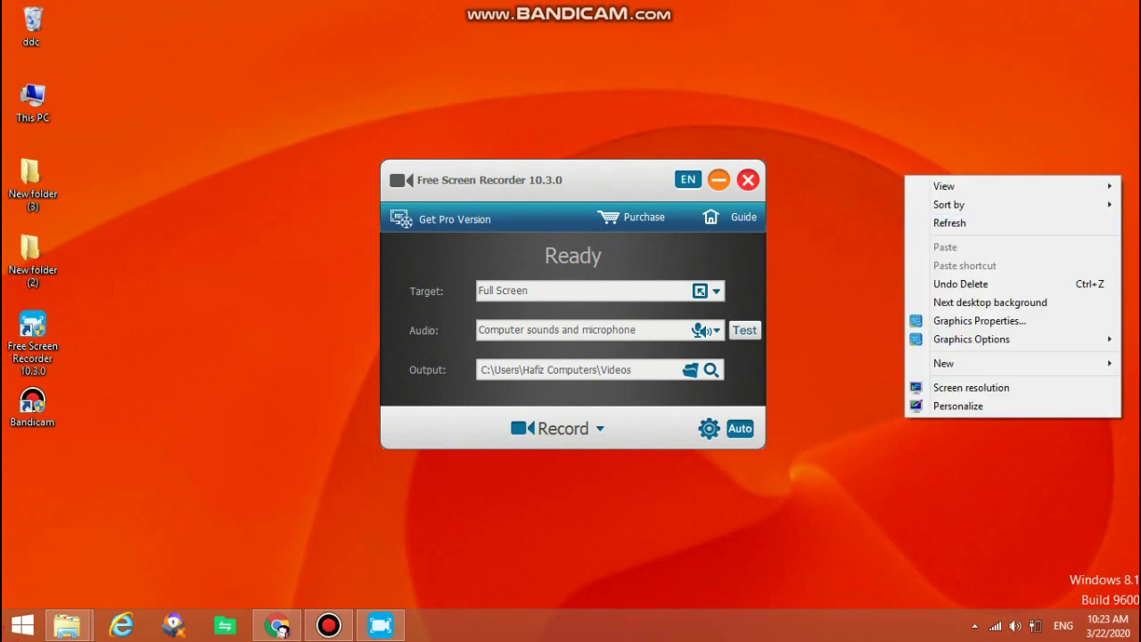
{"action": "left_click", "coordinate": [950, 223]}
{"action": "right_click", "coordinate": [875, 90]}
{"action": "left_click", "coordinate": [918, 136]}
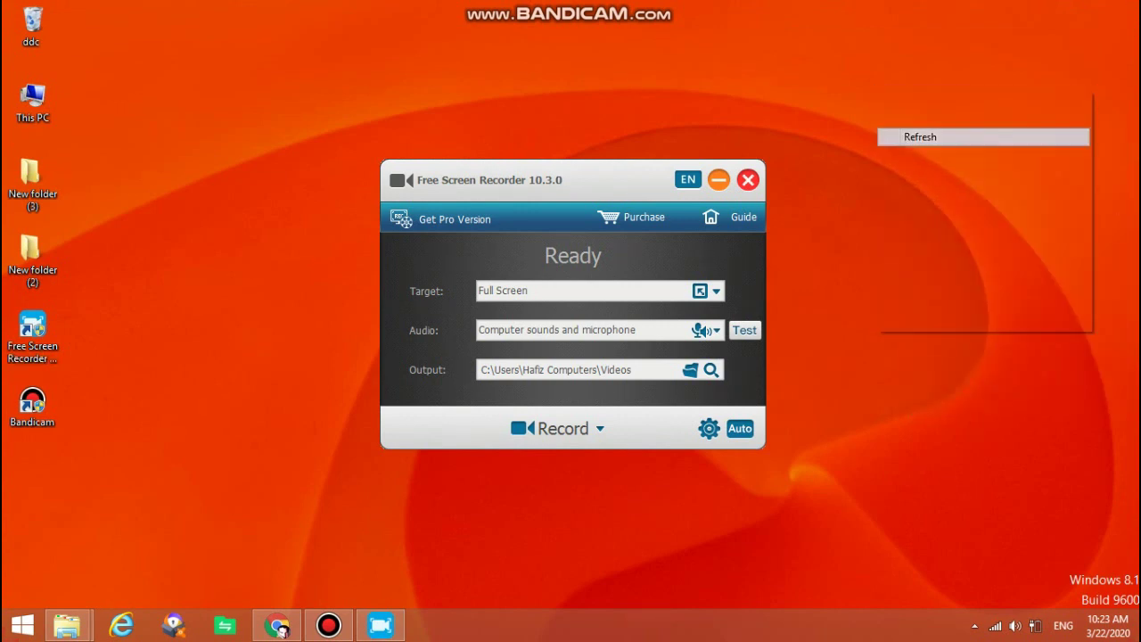
{"action": "right_click", "coordinate": [822, 127]}
{"action": "left_click", "coordinate": [869, 175]}
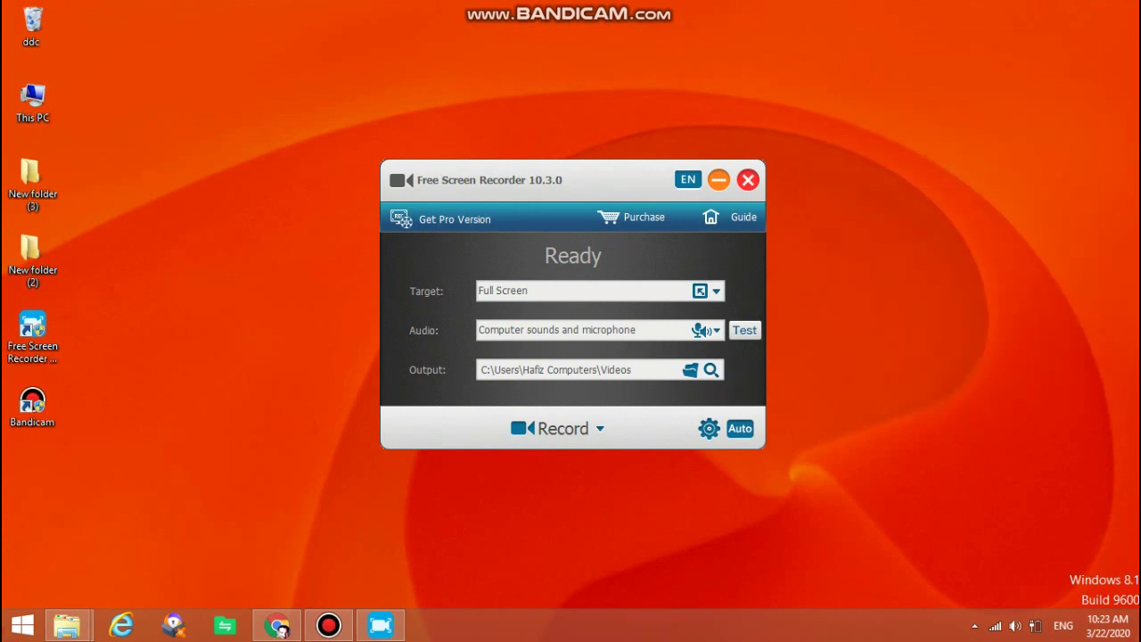
- Switch to the Bandicam window
{"action": "left_click", "coordinate": [329, 625]}
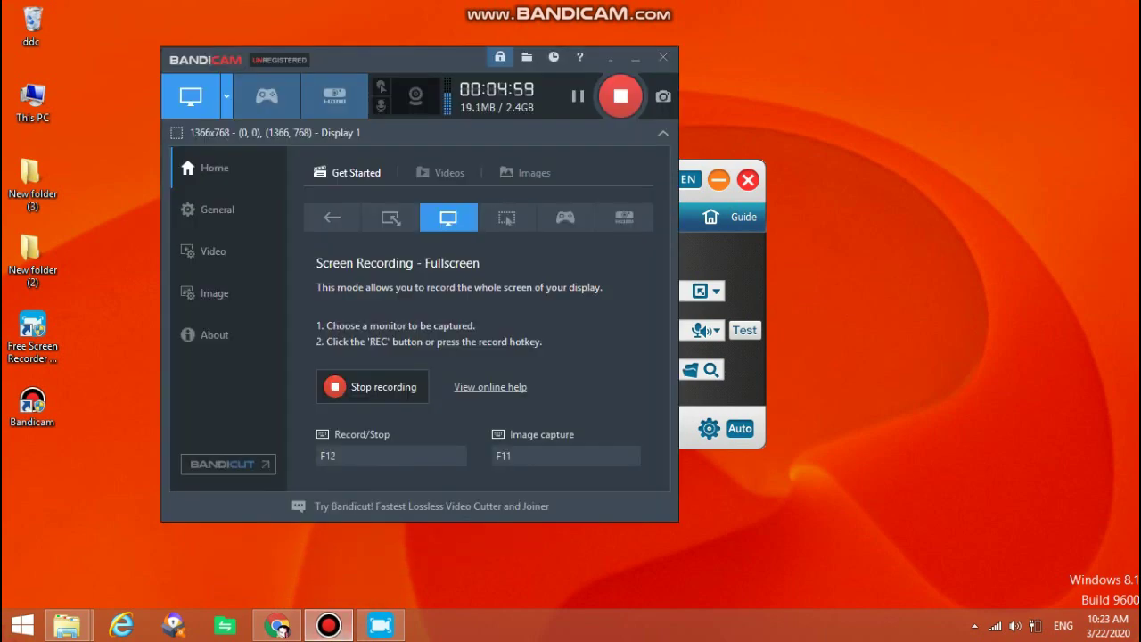